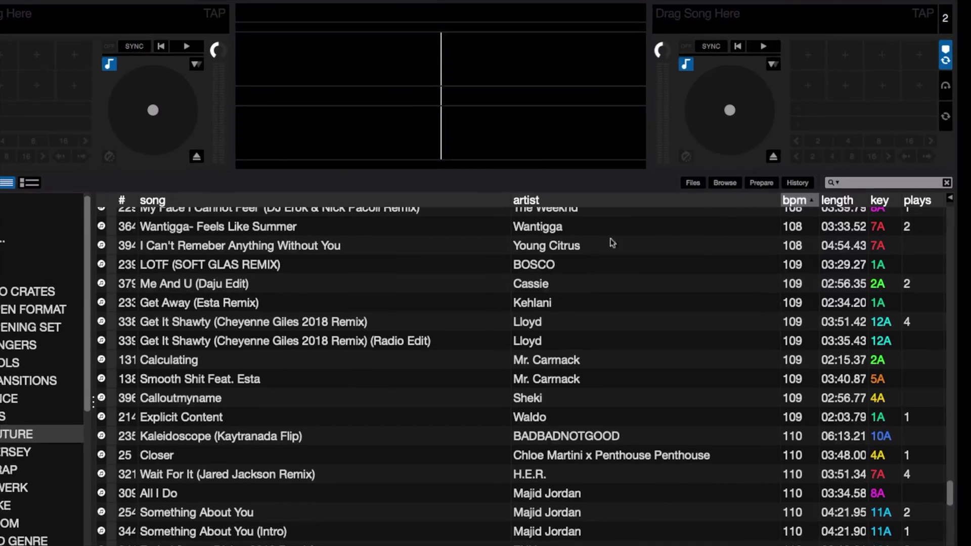
Show the Prepare crate and add "Golden (Kaytranada's Life Living Edition)" to it from the !!FUTURE crate
{"action": "left_click", "coordinate": [763, 189]}
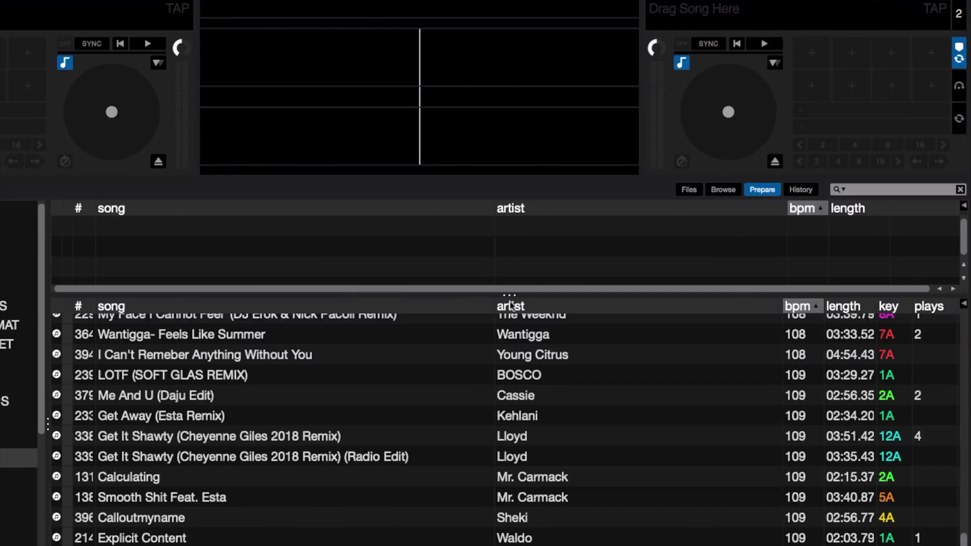
{"action": "scroll", "coordinate": [306, 427], "scroll_direction": "down", "scroll_amount": 10}
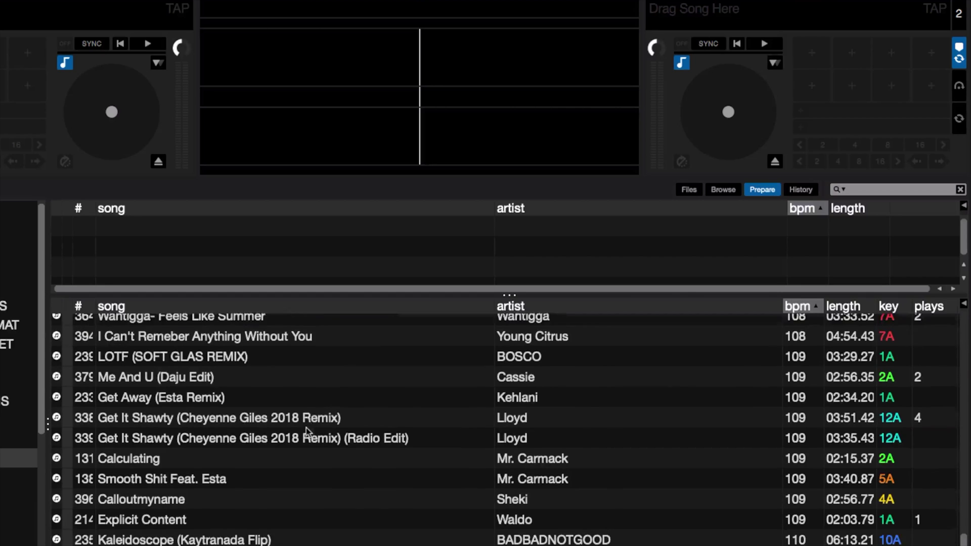
{"action": "scroll", "coordinate": [306, 427], "scroll_direction": "down", "scroll_amount": 6}
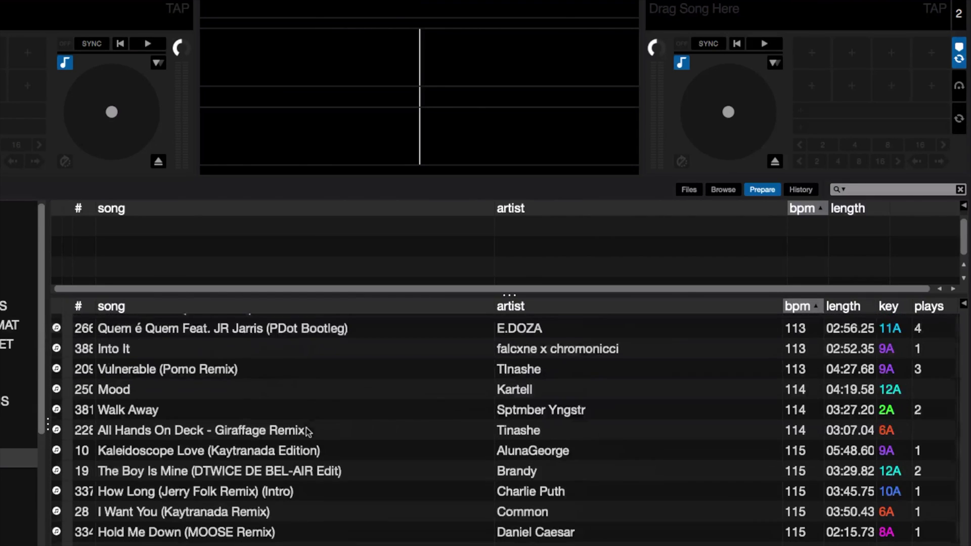
{"action": "scroll", "coordinate": [306, 426], "scroll_direction": "down", "scroll_amount": 1}
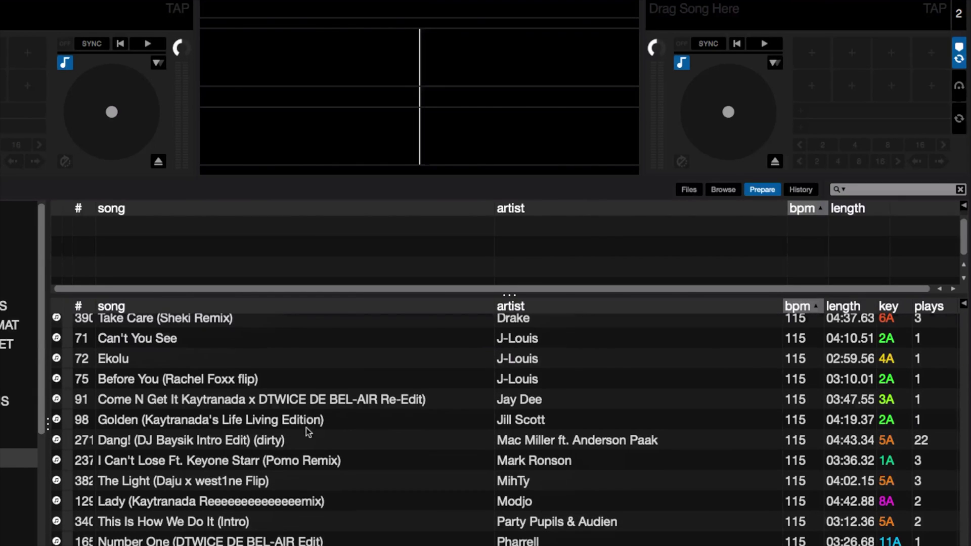
{"action": "left_click", "coordinate": [306, 427]}
{"action": "left_click_drag", "start_coordinate": [296, 418], "coordinate": [364, 257]}
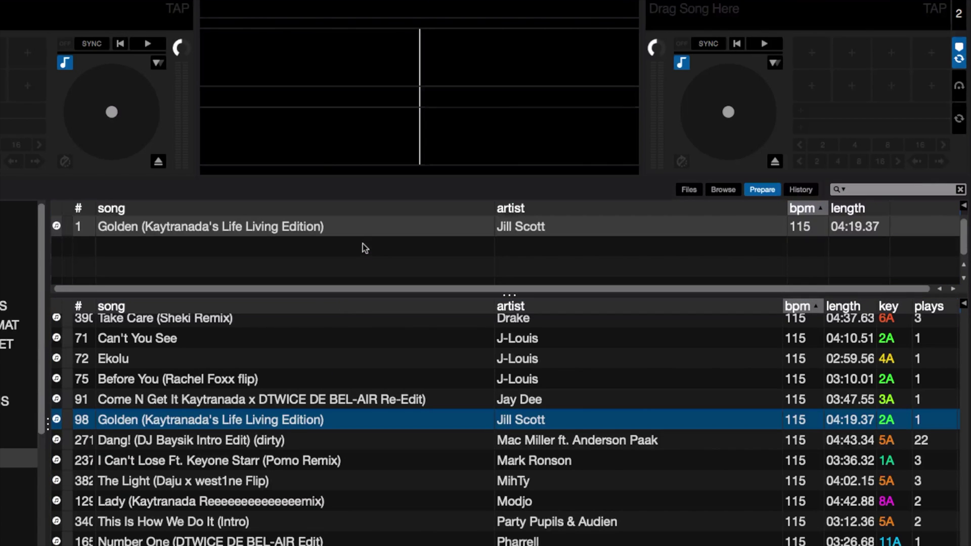
Remove "Golden" from the Prepare crate and add "Dang! (DJ Baysik Intro Edit) (dirty)" and "I Can't Lose Ft. Keyone Starr (Pomo Remix)"
{"action": "key", "text": "Delete"}
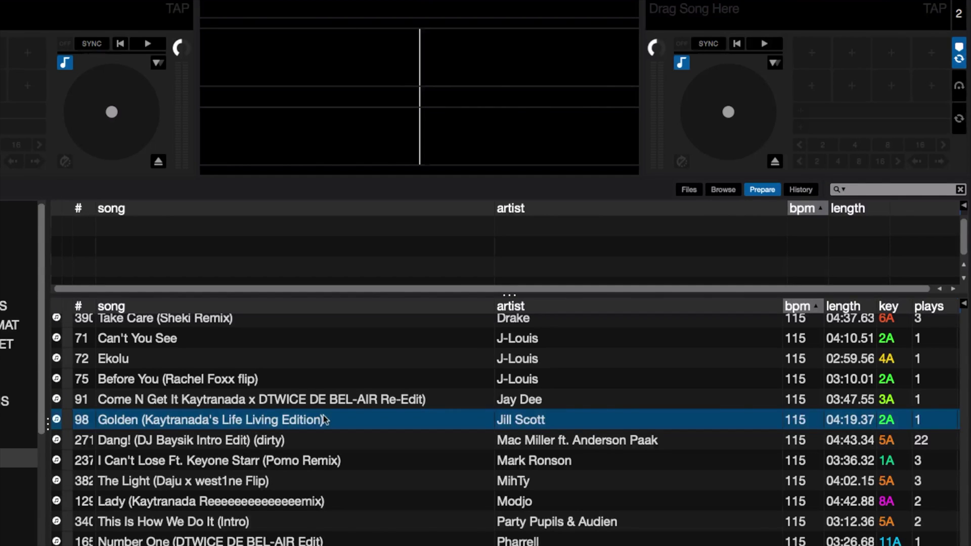
{"action": "key", "text": "Down"}
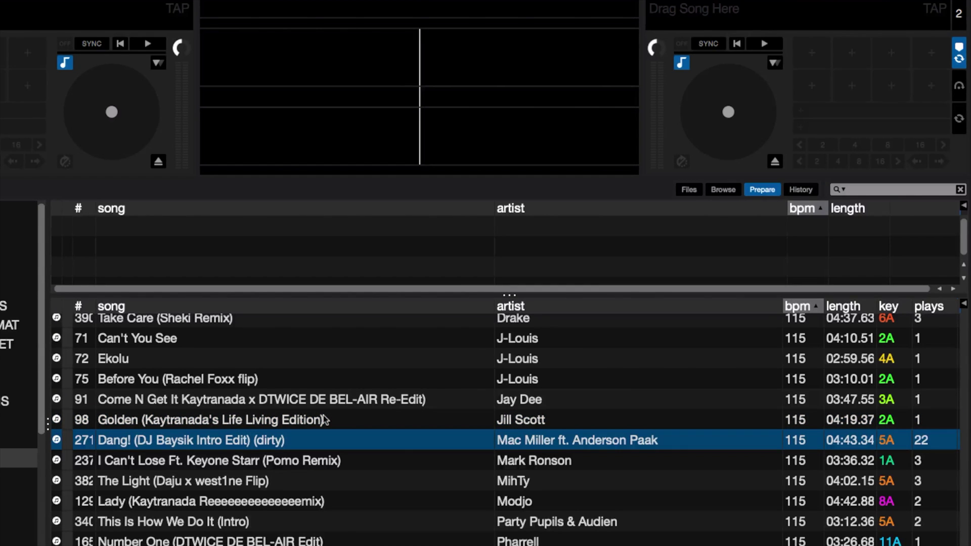
{"action": "key", "text": "super+p"}
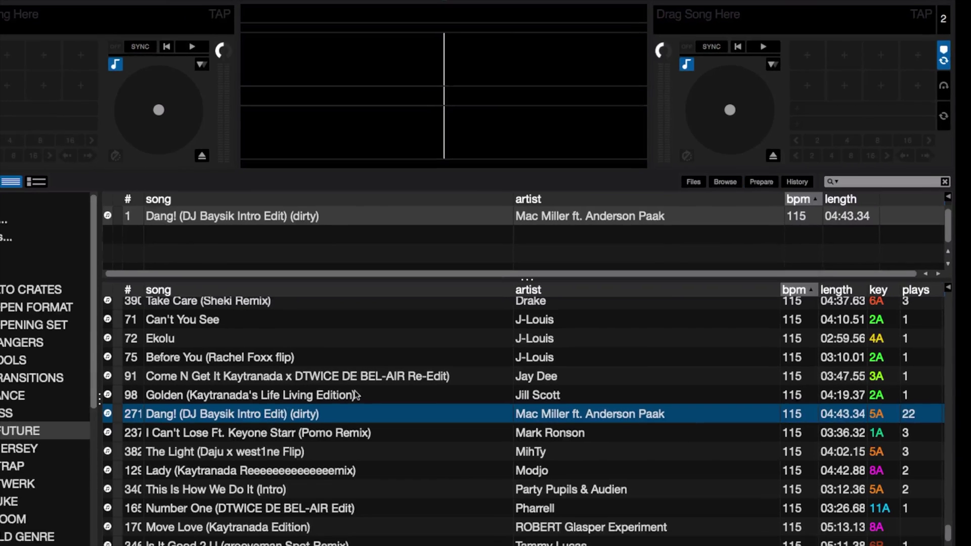
{"action": "key", "text": "Down"}
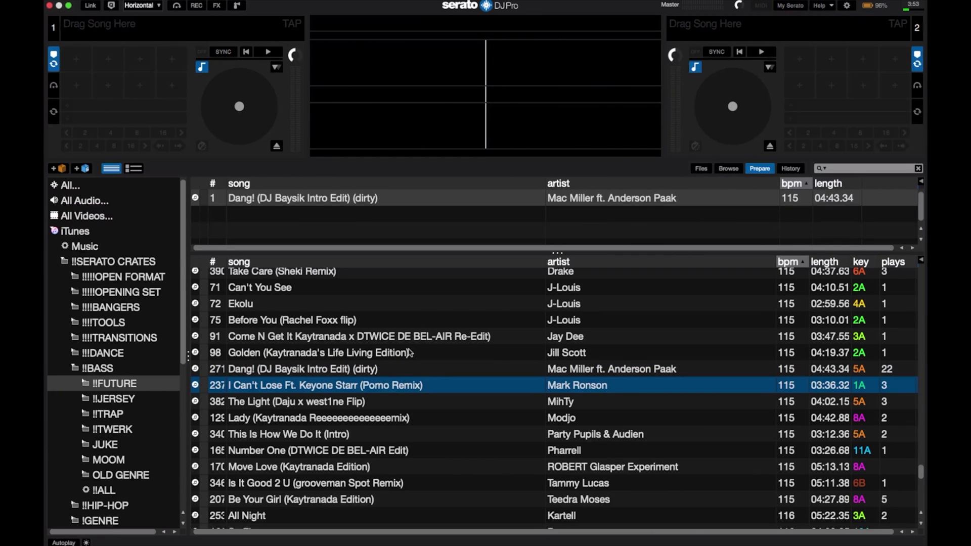
{"action": "key", "text": "super+p"}
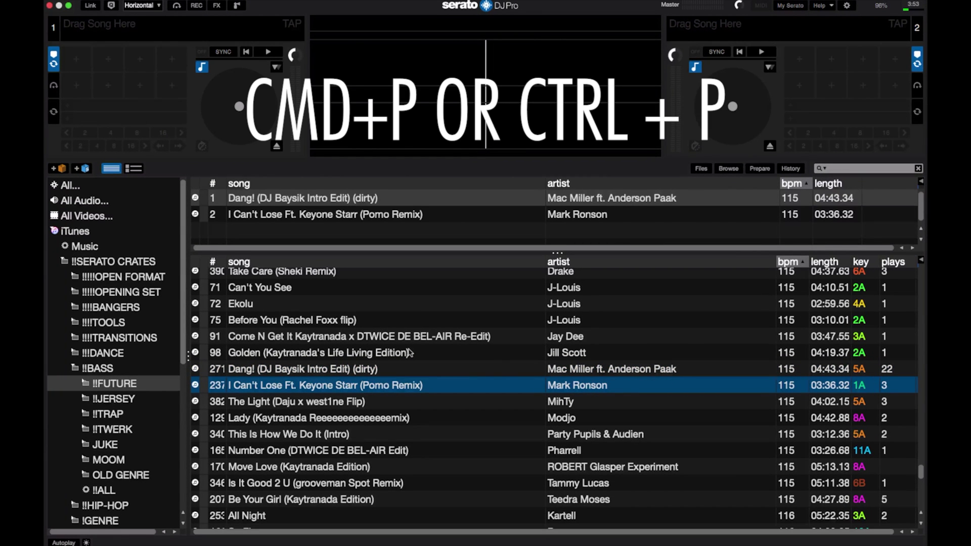
Add "The Light", "Lady", "This Is How We Do It (Intro)" and "Number One" to the Prepare crate
{"action": "key", "text": "Down"}
{"action": "key", "text": "super+p"}
{"action": "key", "text": "Down"}
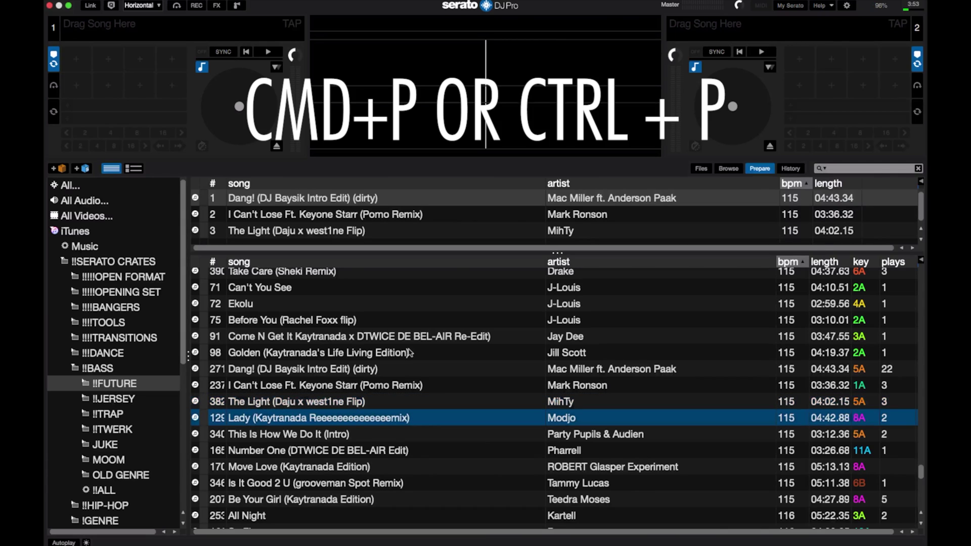
{"action": "key", "text": "super+p"}
{"action": "key", "text": "Down"}
{"action": "key", "text": "super+p"}
{"action": "key", "text": "Down"}
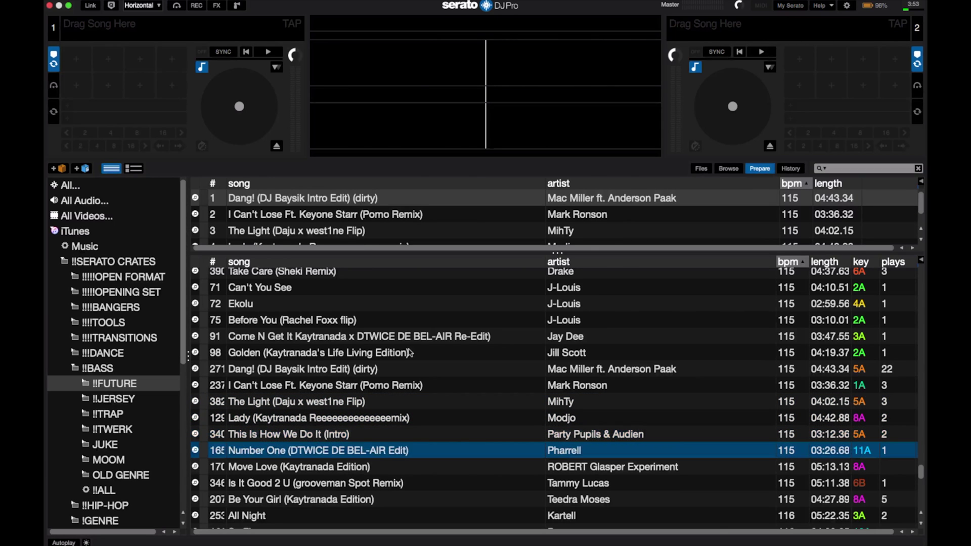
{"action": "key", "text": "super+p"}
Load "Dang! (DJ Baysik Intro Edit)" and after it "This Is How We Do It (Intro)" from the Prepare crate onto deck 1
{"action": "left_click", "coordinate": [291, 200]}
{"action": "key", "text": "shift+Left"}
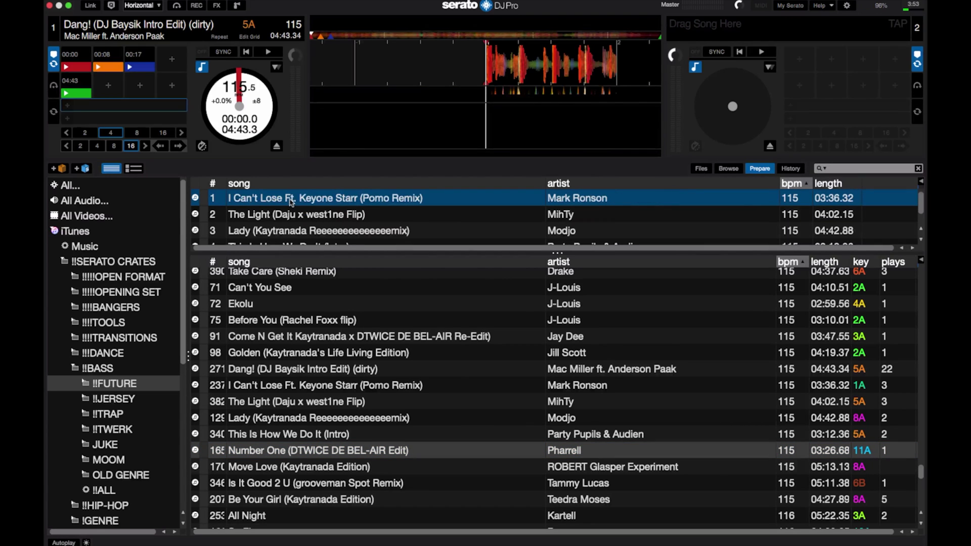
{"action": "key", "text": "Down"}
{"action": "key", "text": "Down"}
{"action": "key", "text": "Down"}
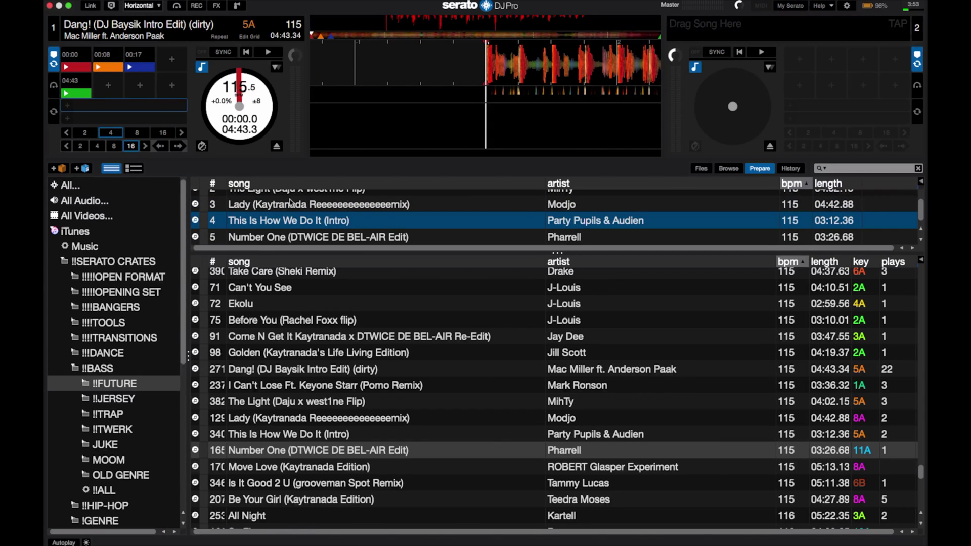
{"action": "key", "text": "shift+Left"}
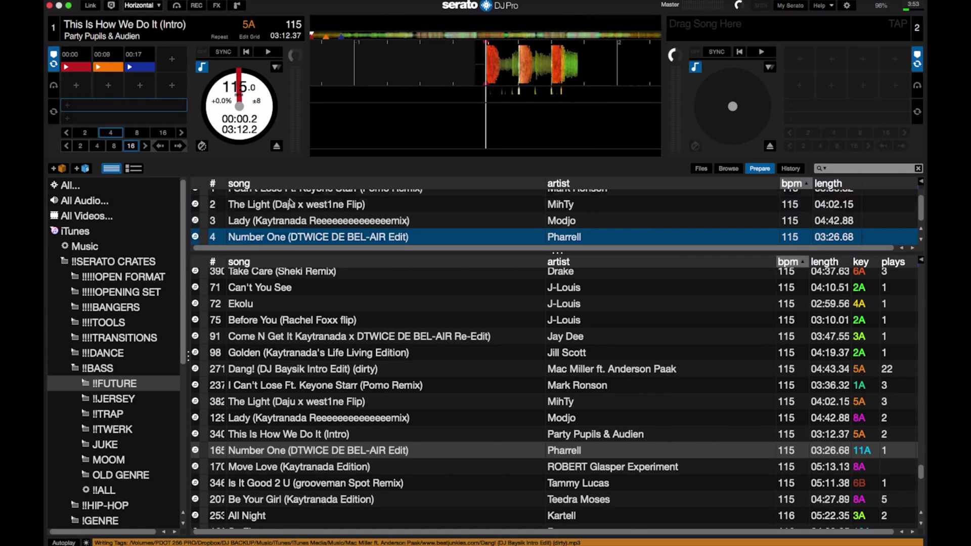
Load "Lady", "The Light", "Number One" and "I Can't Lose" from the Prepare crate onto deck 1, one after another
{"action": "key", "text": "Up"}
{"action": "key", "text": "shift+Left"}
{"action": "key", "text": "Up"}
{"action": "key", "text": "shift+Left"}
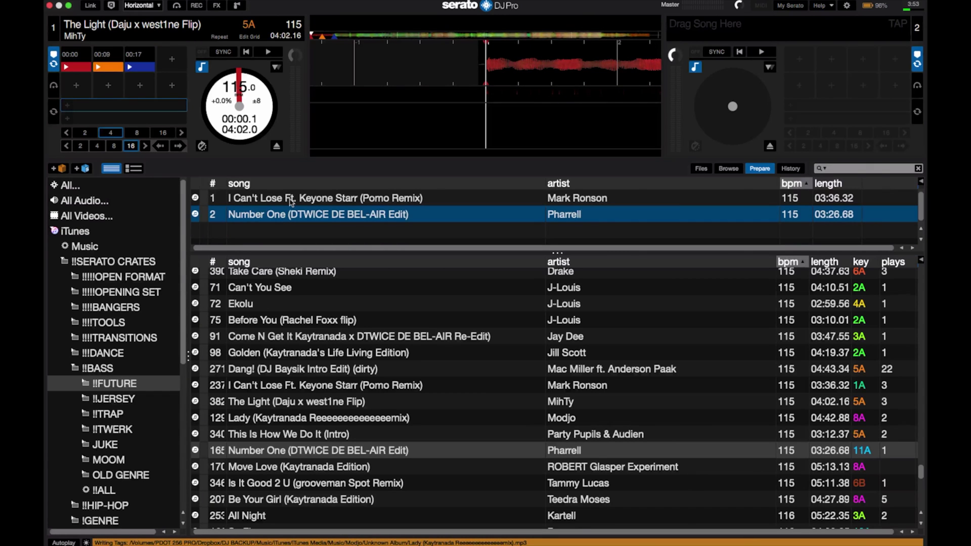
{"action": "key", "text": "shift+Left"}
{"action": "key", "text": "shift+Left"}
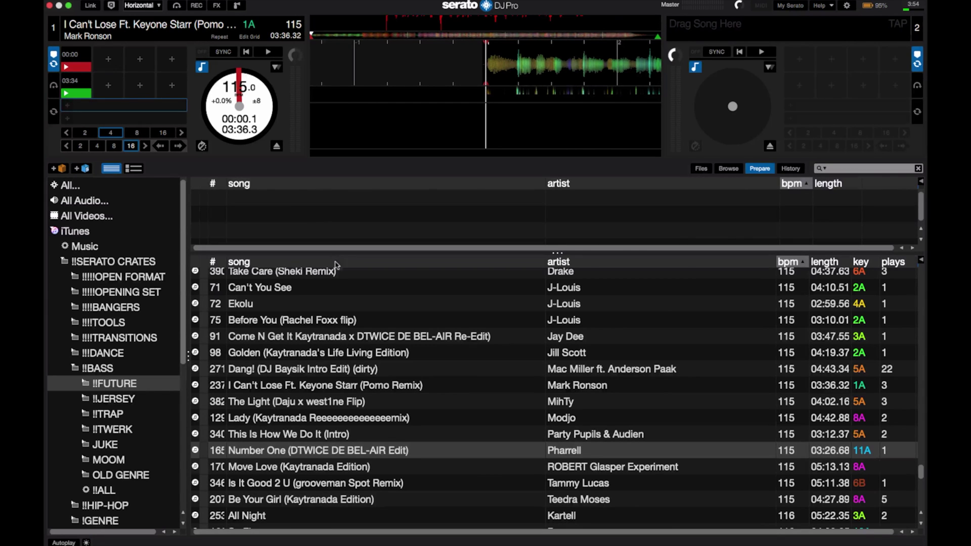
Load "Before You (Rachel Foxx flip)" onto deck 1 and add it, "Come N Get It", "Golden" and "Dang!" to the Prepare crate
{"action": "left_click", "coordinate": [362, 323]}
{"action": "key", "text": "shift+Left"}
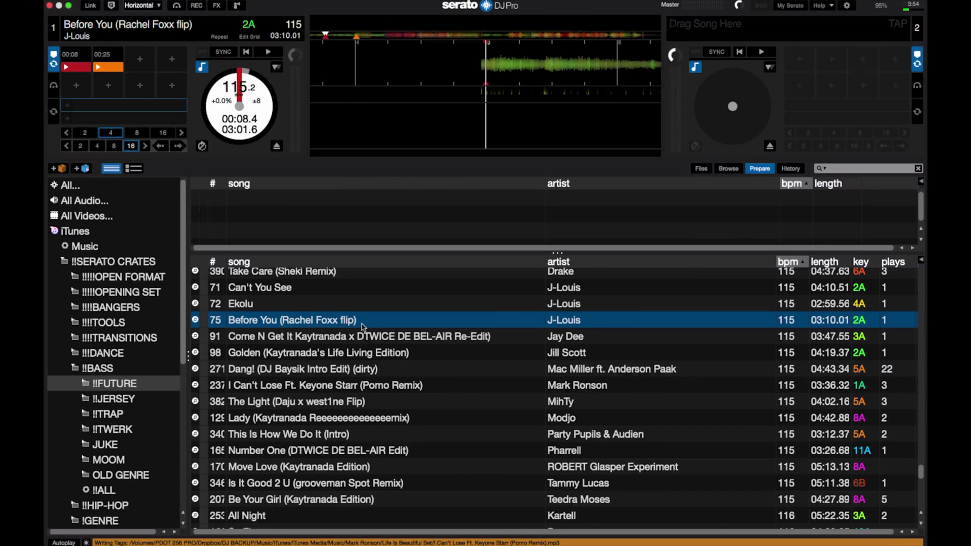
{"action": "key", "text": "ctrl+p"}
{"action": "key", "text": "Down"}
{"action": "key", "text": "ctrl+p"}
{"action": "key", "text": "Down"}
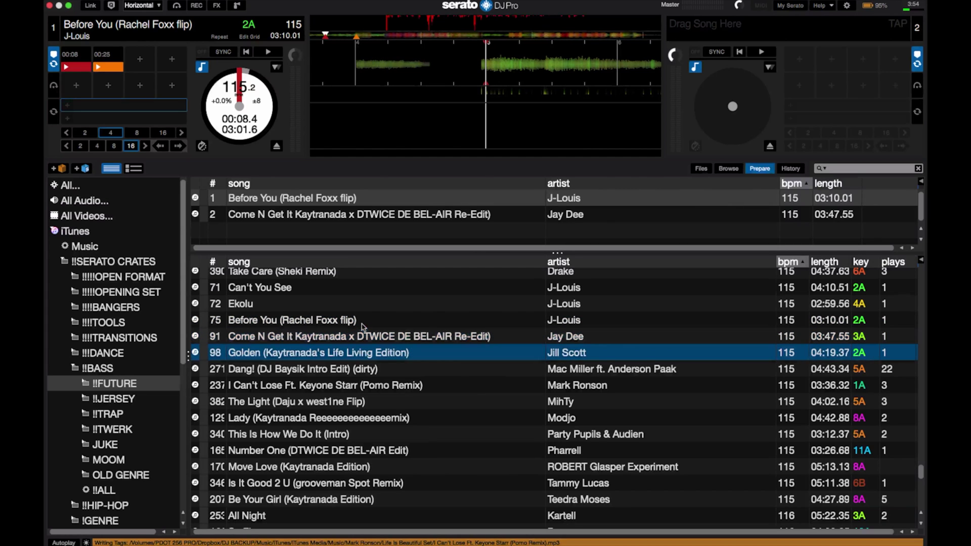
{"action": "key", "text": "ctrl+p"}
{"action": "key", "text": "Down"}
{"action": "key", "text": "ctrl+p"}
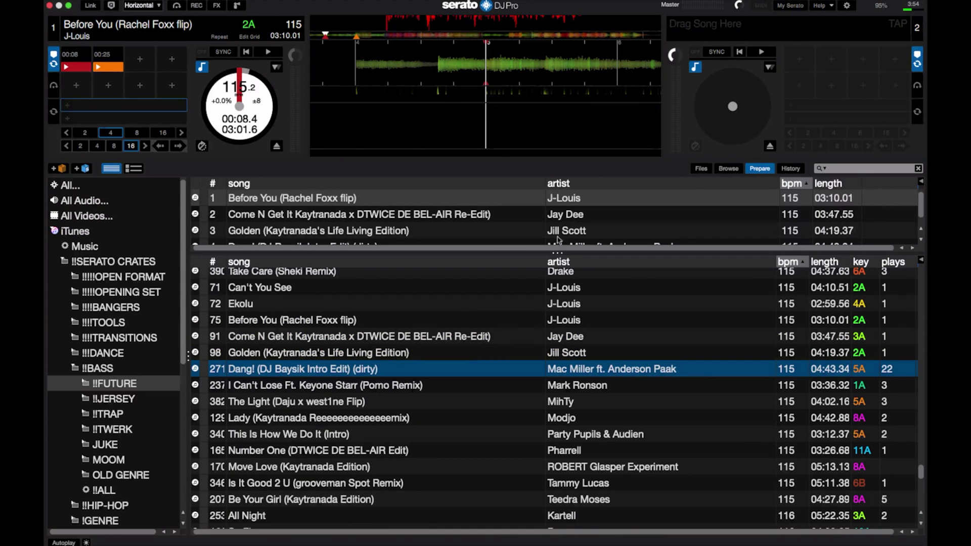
Clear all songs from the Prepare crate
{"action": "left_click", "coordinate": [619, 220]}
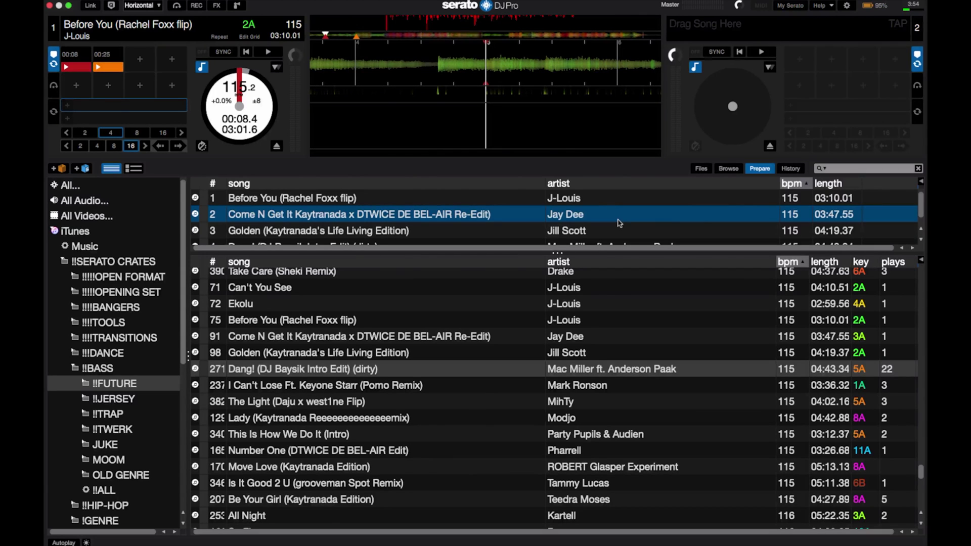
{"action": "key", "text": "super+a"}
{"action": "key", "text": "Delete"}
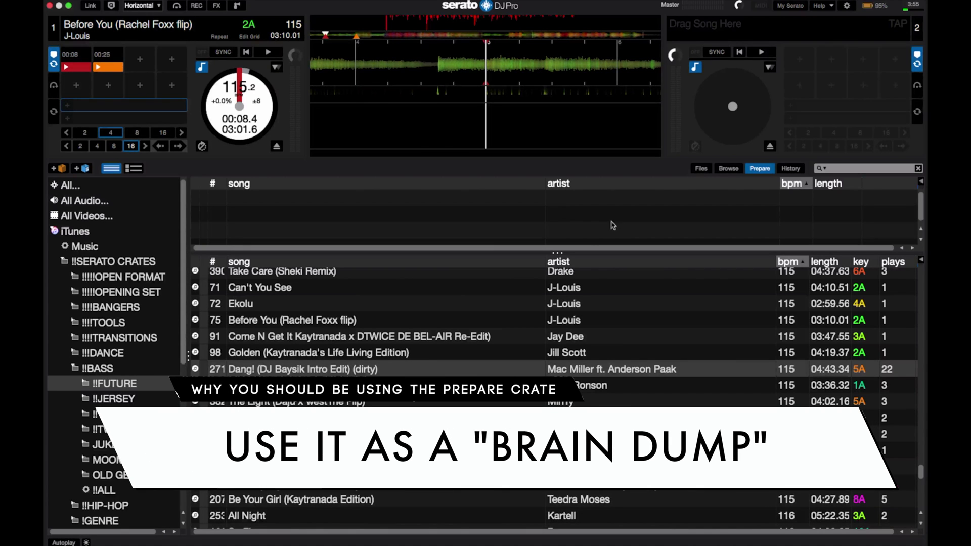
Load "Come N Get It Kaytranada x DTWICE DE BEL-AIR Re-Edit" onto deck 2, and load and play "Golden" on deck 1
{"action": "left_click", "coordinate": [486, 321]}
{"action": "key", "text": "Down"}
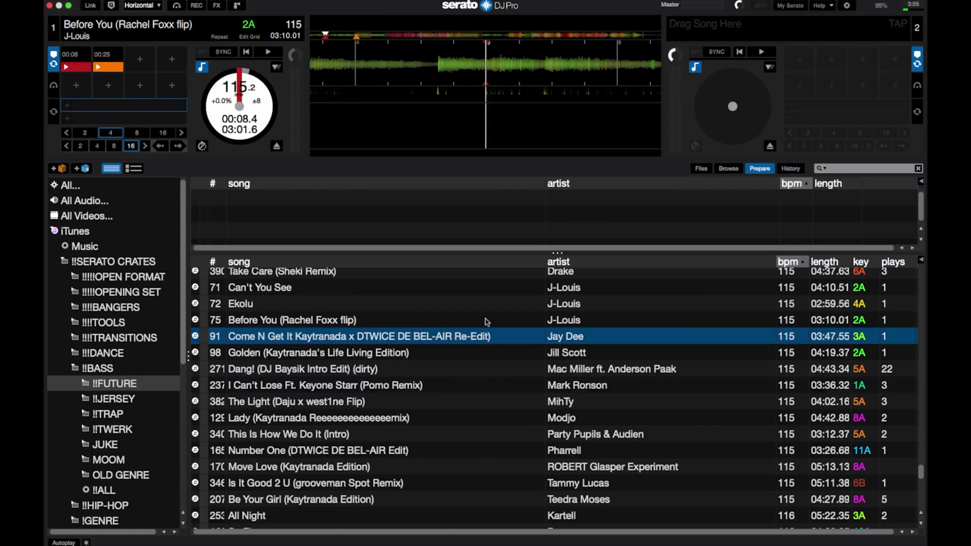
{"action": "key", "text": "shift+Right"}
{"action": "key", "text": "Down"}
{"action": "key", "text": "shift+Left"}
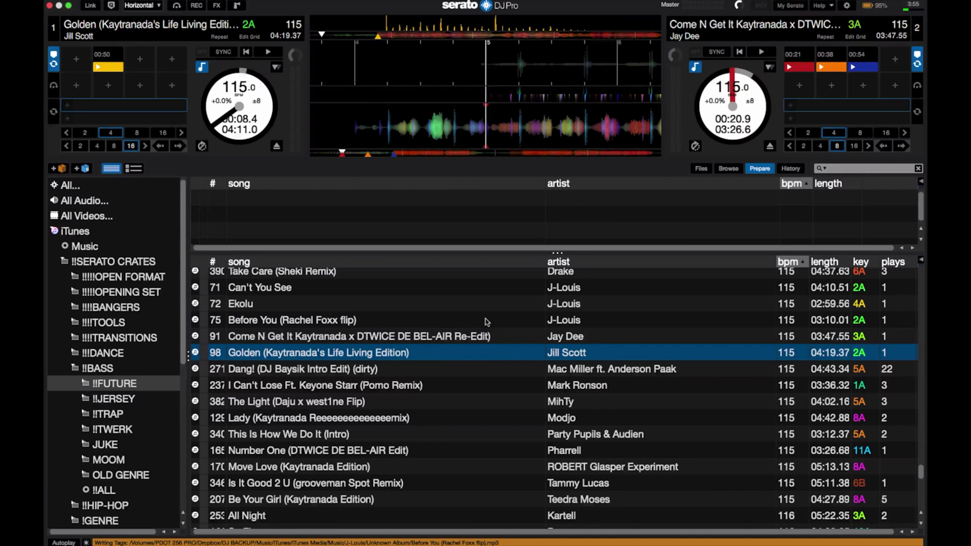
{"action": "key", "text": "w"}
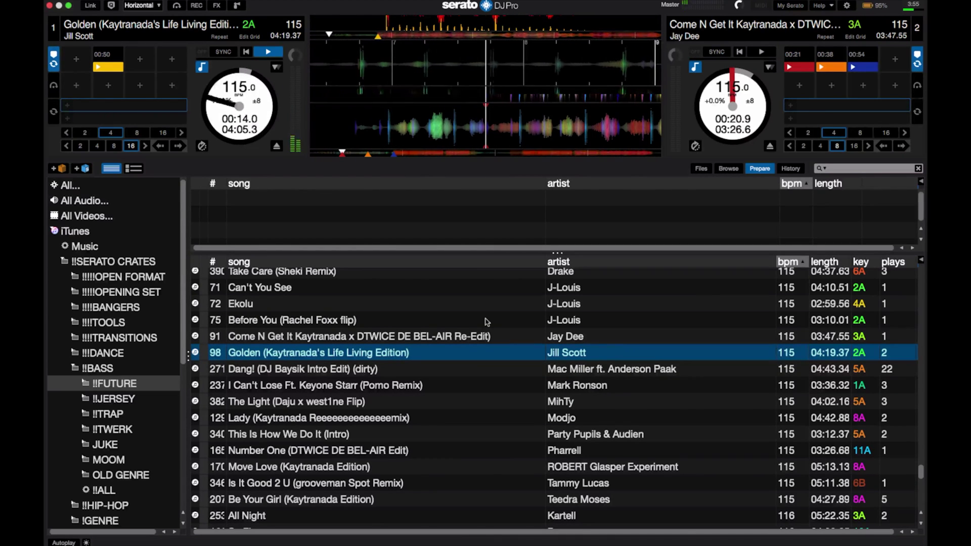
Browse the 115 BPM songs for a follow-up track and load "Is It Good 2 U (grooveman Spot Remix)" onto deck 2
{"action": "key", "text": "Down"}
{"action": "key", "text": "Down"}
{"action": "key", "text": "Down"}
{"action": "key", "text": "Down"}
{"action": "key", "text": "Down"}
{"action": "key", "text": "Down"}
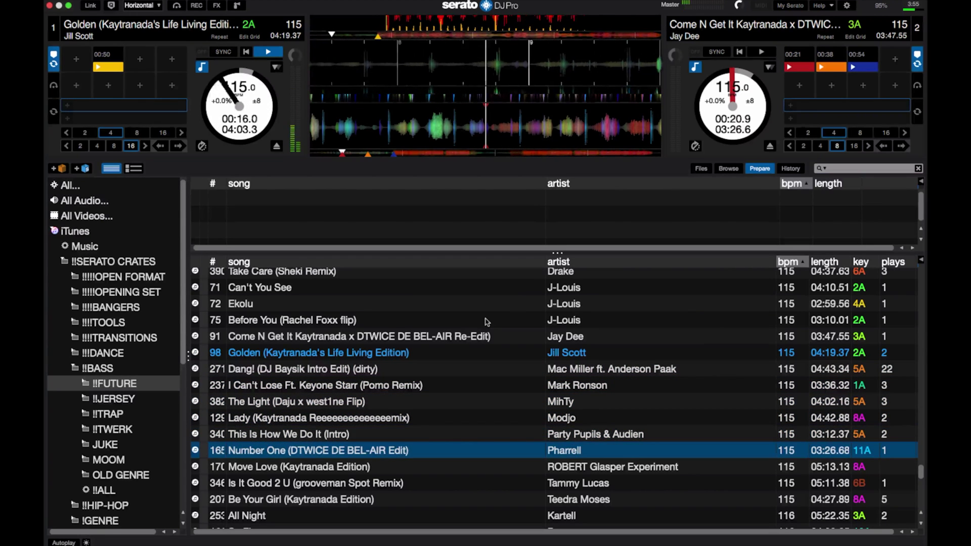
{"action": "key", "text": "Up"}
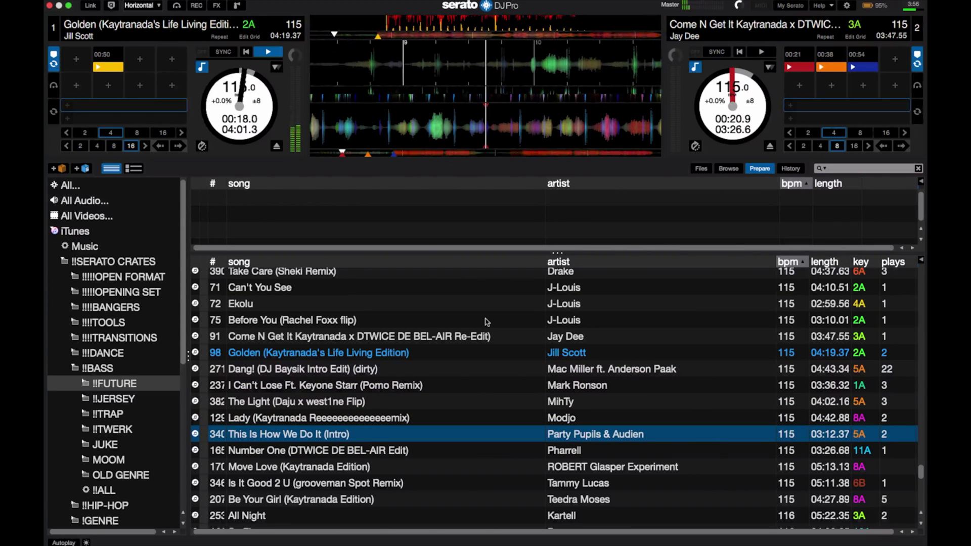
{"action": "key", "text": "Up"}
{"action": "key", "text": "Up"}
{"action": "key", "text": "Down"}
{"action": "key", "text": "Down"}
{"action": "key", "text": "Down"}
{"action": "key", "text": "Down"}
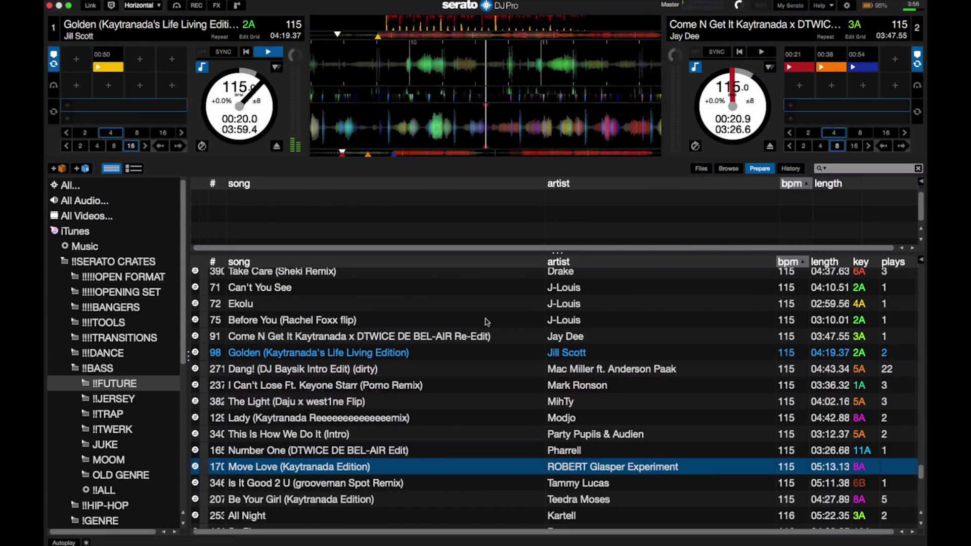
{"action": "key", "text": "Down"}
{"action": "key", "text": "shift+Right"}
Look through the 115 to 118 BPM songs further down the !!FUTURE crate for more tracks to play
{"action": "key", "text": "Down"}
{"action": "key", "text": "Down"}
{"action": "key", "text": "Down"}
{"action": "key", "text": "Down"}
{"action": "key", "text": "Down"}
{"action": "key", "text": "Down"}
{"action": "key", "text": "Down"}
{"action": "key", "text": "Down"}
{"action": "key", "text": "Down"}
{"action": "key", "text": "Down"}
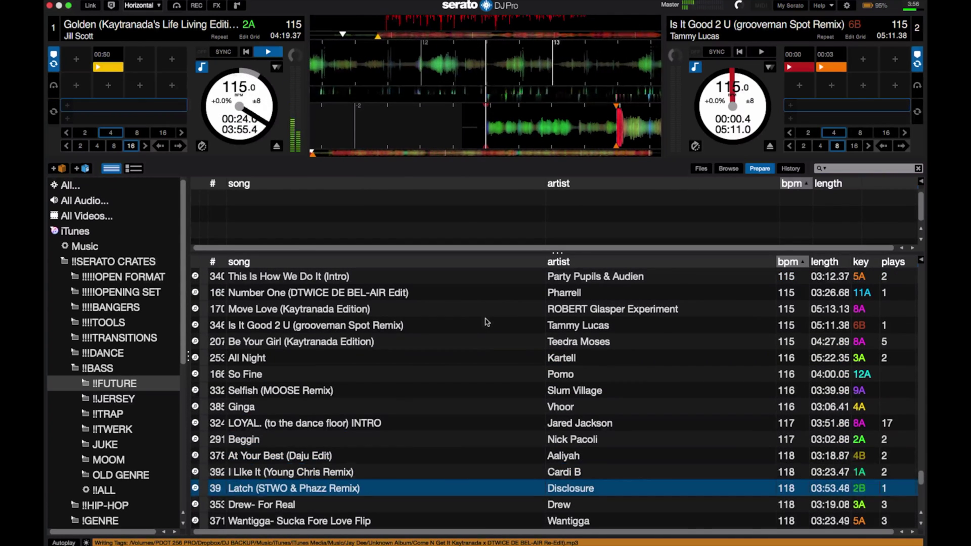
{"action": "key", "text": "Up"}
{"action": "key", "text": "Up"}
{"action": "key", "text": "Up"}
{"action": "key", "text": "Up"}
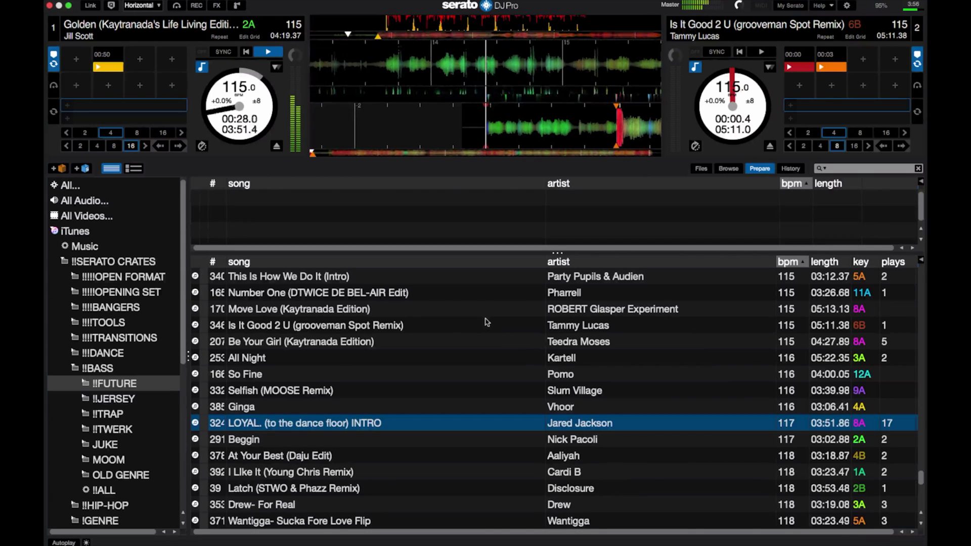
Stop playback on deck 1 and add "LOYAL. (to the dance floor) INTRO" and "Beggin" to the Prepare crate
{"action": "key", "text": "w"}
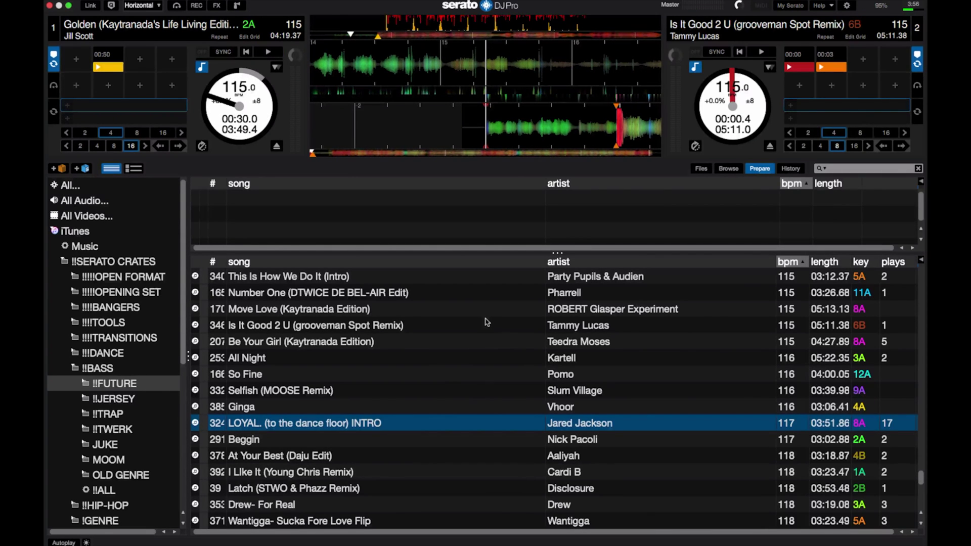
{"action": "key", "text": "Up"}
{"action": "key", "text": "Up"}
{"action": "key", "text": "Up"}
{"action": "key", "text": "Down"}
{"action": "key", "text": "Down"}
{"action": "key", "text": "Down"}
{"action": "key", "text": "ctrl+p"}
{"action": "key", "text": "ctrl+p"}
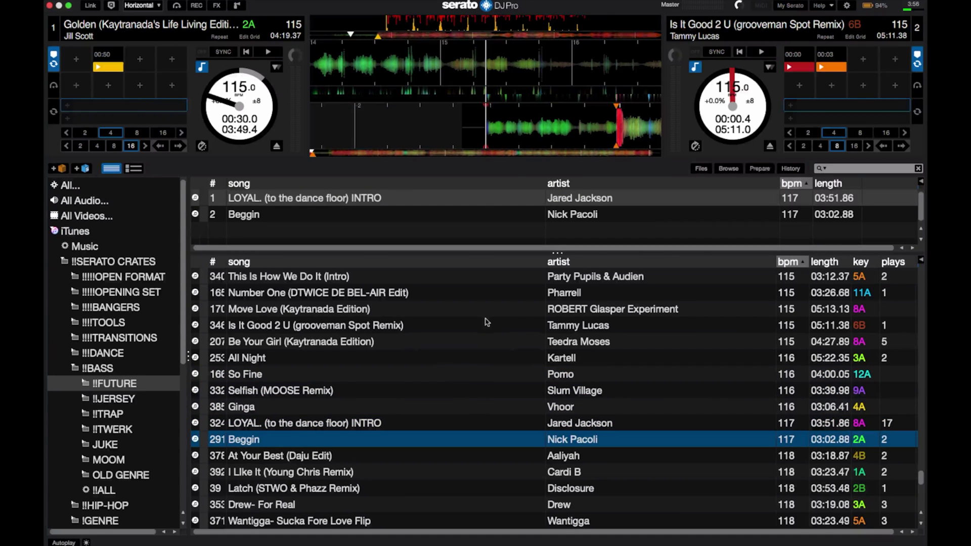
Add "Latch (STWO & Phazz Remix)", "Wantigga- Sucka Fore Love Flip" and "Sweat (Keith Sweat- Nobody)" to the Prepare crate
{"action": "key", "text": "Down"}
{"action": "key", "text": "Down"}
{"action": "key", "text": "Down"}
{"action": "key", "text": "ctrl+p"}
{"action": "key", "text": "Down"}
{"action": "key", "text": "Down"}
{"action": "key", "text": "ctrl+p"}
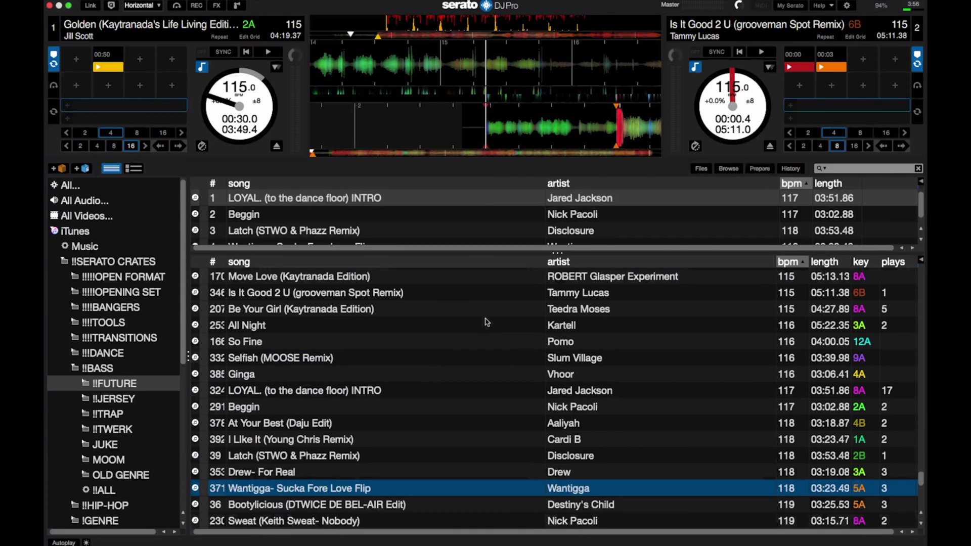
{"action": "key", "text": "Down"}
{"action": "key", "text": "Down"}
{"action": "key", "text": "ctrl+p"}
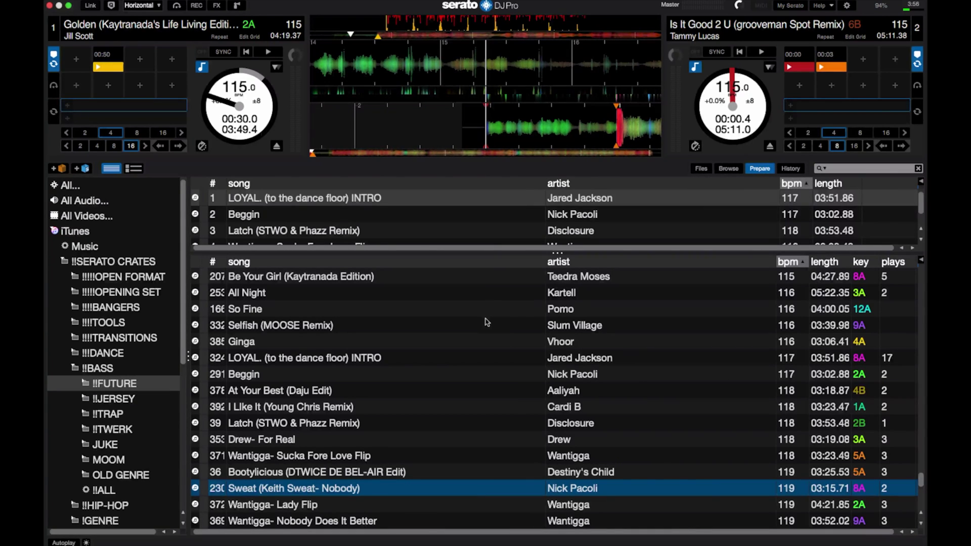
Load "Latch (STWO & Phazz Remix)" from the Prepare crate onto deck 2
{"action": "left_click", "coordinate": [449, 217]}
{"action": "key", "text": "Down"}
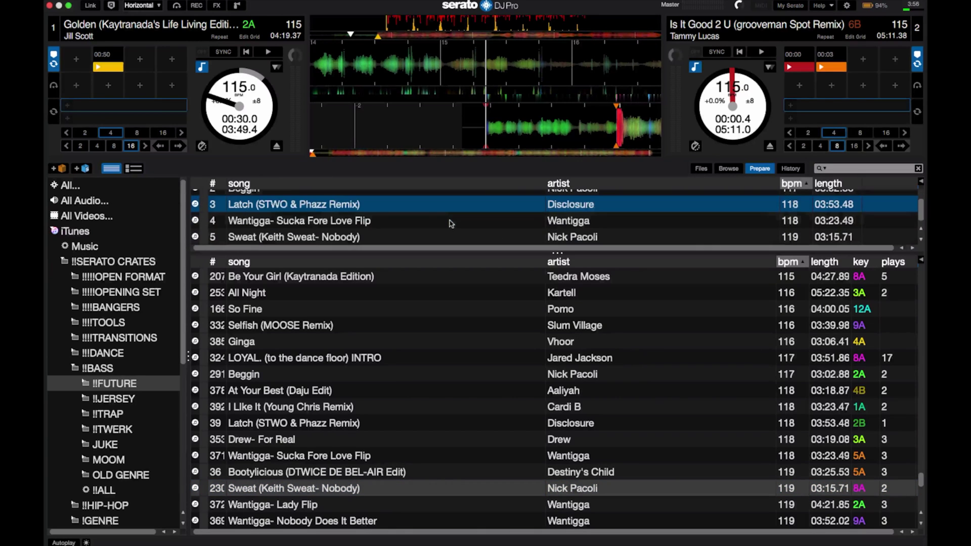
{"action": "key", "text": "shift+Right"}
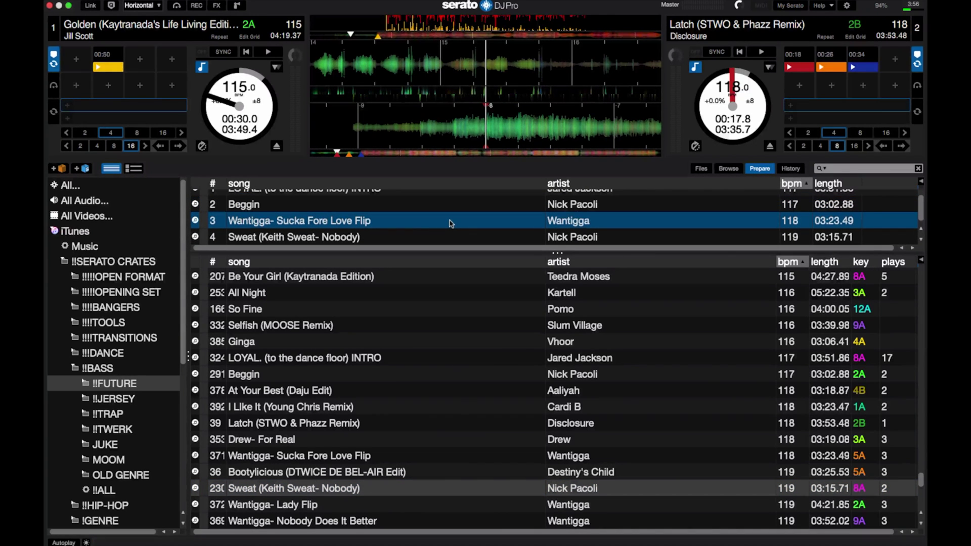
Look through the 119 to 132 BPM songs in the !!FUTURE crate for more tracks to queue
{"action": "scroll", "coordinate": [457, 415], "scroll_direction": "down", "scroll_amount": 10}
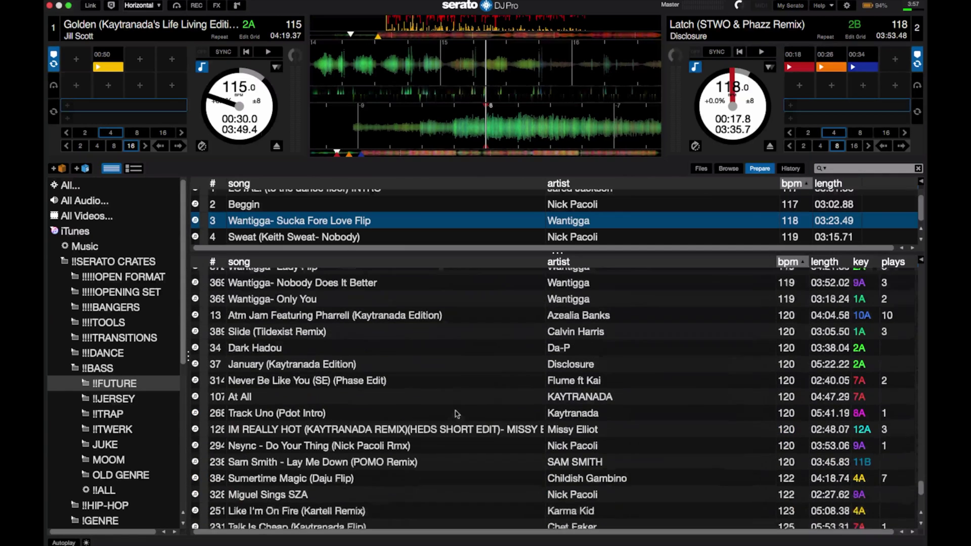
{"action": "scroll", "coordinate": [457, 414], "scroll_direction": "up", "scroll_amount": 1}
{"action": "left_click", "coordinate": [461, 305]}
{"action": "key", "text": "Down"}
{"action": "key", "text": "Down"}
{"action": "key", "text": "Down"}
{"action": "key", "text": "Down"}
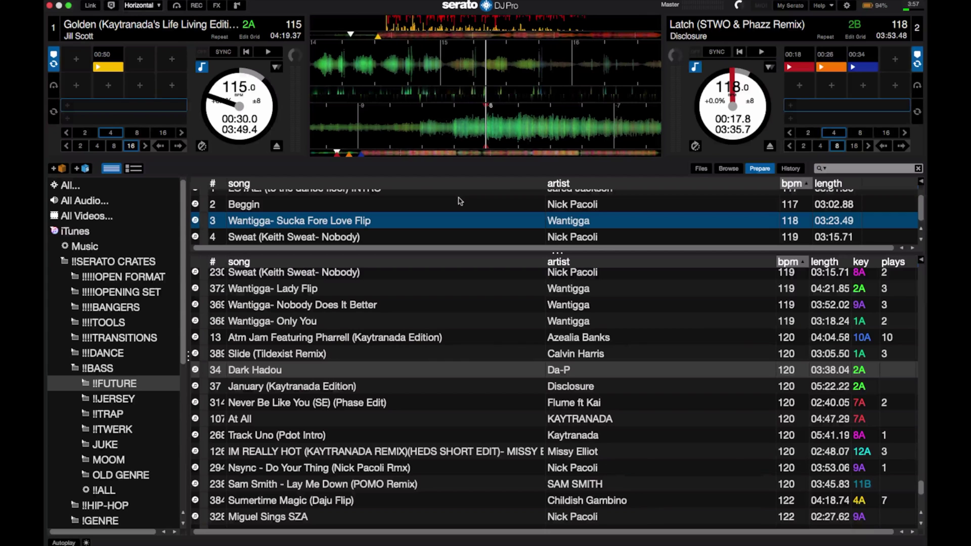
{"action": "scroll", "coordinate": [476, 289], "scroll_direction": "down", "scroll_amount": 5}
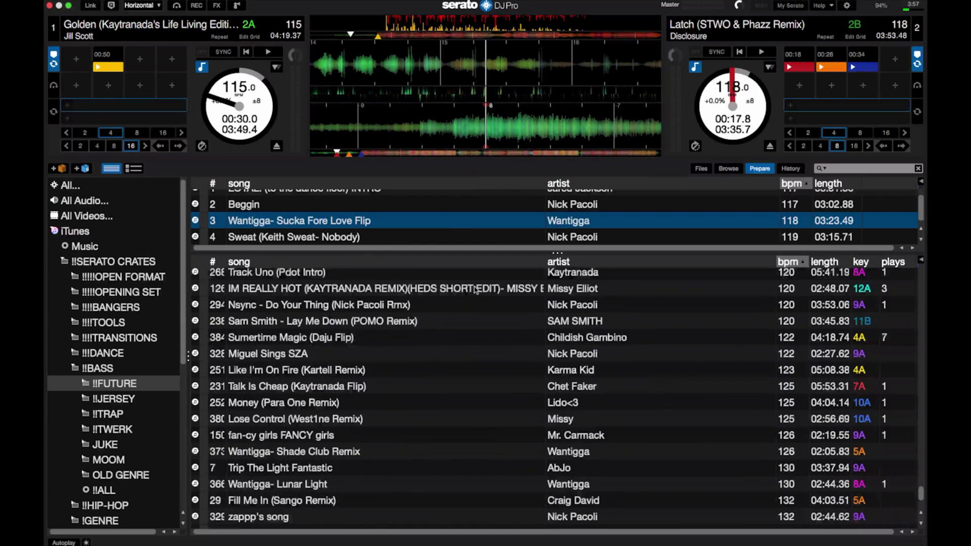
{"action": "scroll", "coordinate": [476, 289], "scroll_direction": "up", "scroll_amount": 2}
{"action": "scroll", "coordinate": [475, 289], "scroll_direction": "up", "scroll_amount": 3}
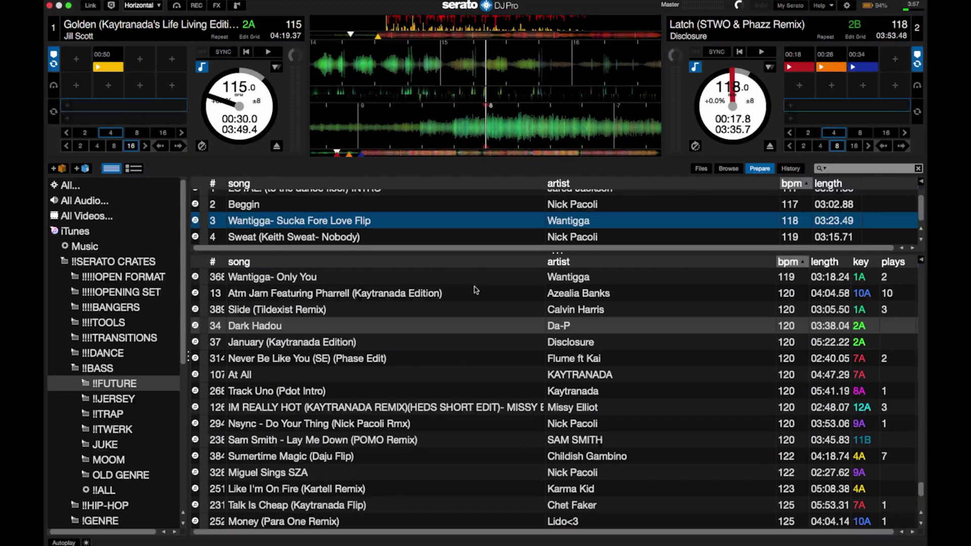
{"action": "scroll", "coordinate": [474, 287], "scroll_direction": "down", "scroll_amount": 3}
{"action": "scroll", "coordinate": [474, 287], "scroll_direction": "up", "scroll_amount": 3}
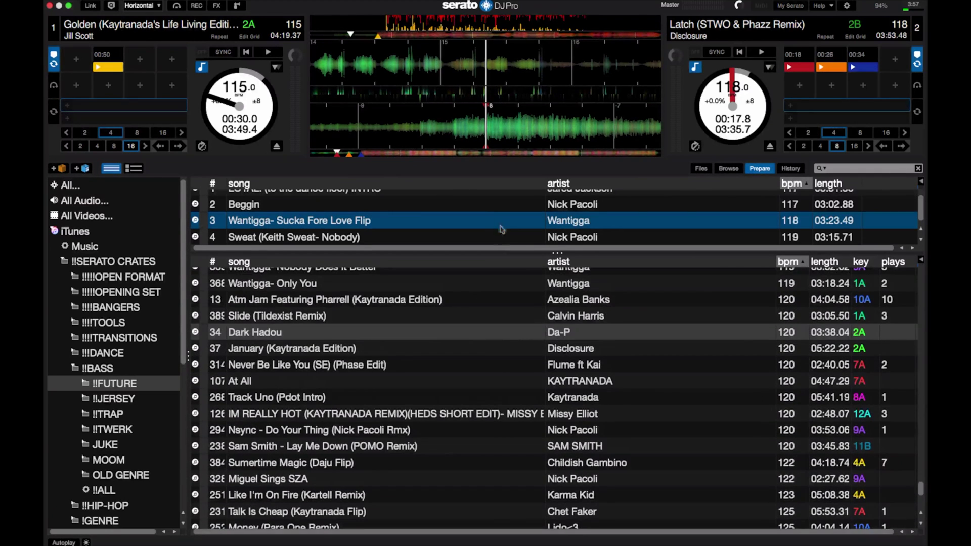
{"action": "scroll", "coordinate": [490, 218], "scroll_direction": "up", "scroll_amount": 1}
{"action": "scroll", "coordinate": [490, 218], "scroll_direction": "down", "scroll_amount": 1}
{"action": "scroll", "coordinate": [490, 218], "scroll_direction": "up", "scroll_amount": 1}
{"action": "scroll", "coordinate": [490, 218], "scroll_direction": "down", "scroll_amount": 1}
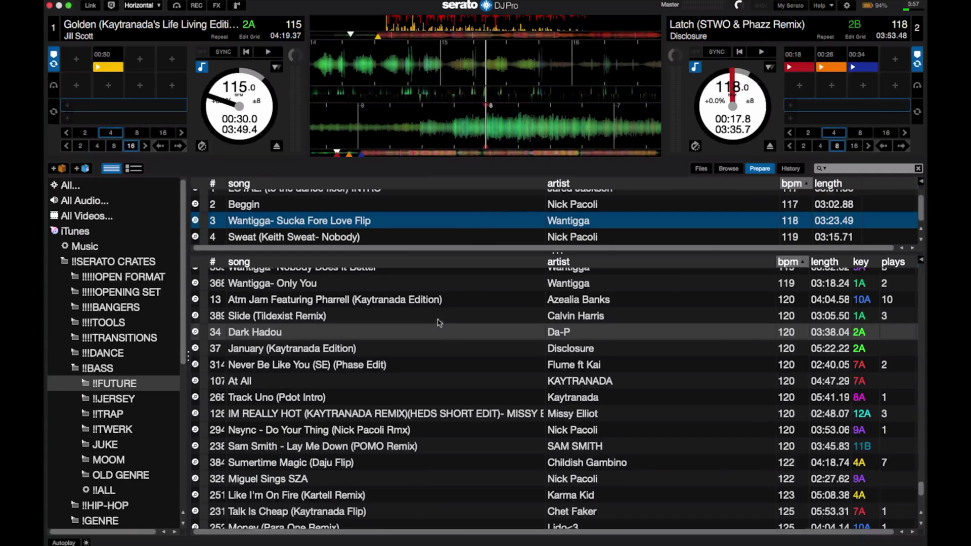
Add "Track Uno (Pdot Intro)" from the 120 BPM songs to the Prepare crate
{"action": "scroll", "coordinate": [438, 326], "scroll_direction": "down", "scroll_amount": 3}
{"action": "scroll", "coordinate": [438, 326], "scroll_direction": "down", "scroll_amount": 4}
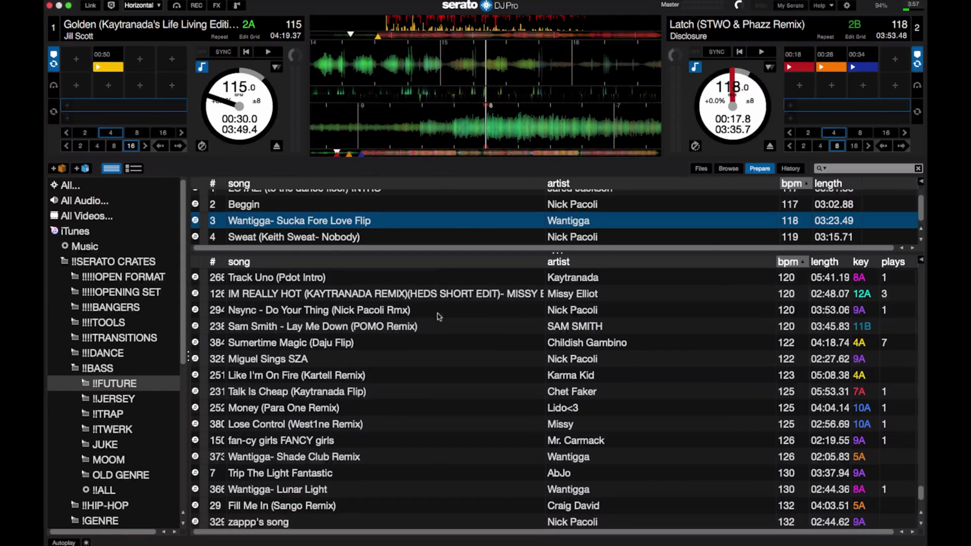
{"action": "scroll", "coordinate": [452, 300], "scroll_direction": "up", "scroll_amount": 5}
{"action": "left_click", "coordinate": [436, 360]}
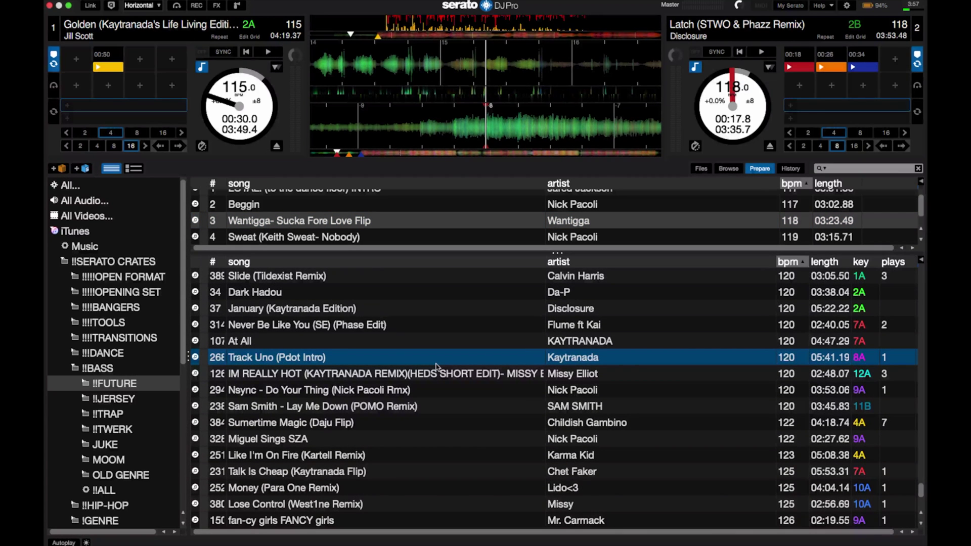
{"action": "key", "text": "Down"}
{"action": "key", "text": "Down"}
Add "MARY J - I CAN LOVE YOU (KAYTRAFLIP)" and "JANET - ALRITE (KAYTRAFLIP)" from the end of the !!FUTURE crate to the Prepare crate
{"action": "scroll", "coordinate": [437, 366], "scroll_direction": "up", "scroll_amount": 7}
{"action": "scroll", "coordinate": [437, 365], "scroll_direction": "up", "scroll_amount": 8}
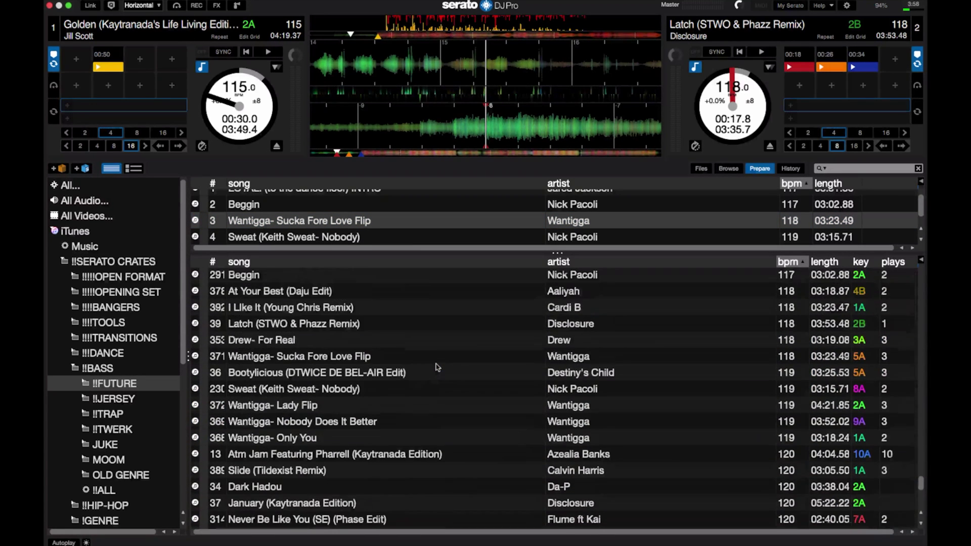
{"action": "scroll", "coordinate": [437, 365], "scroll_direction": "down", "scroll_amount": 15}
{"action": "scroll", "coordinate": [437, 367], "scroll_direction": "down", "scroll_amount": 1}
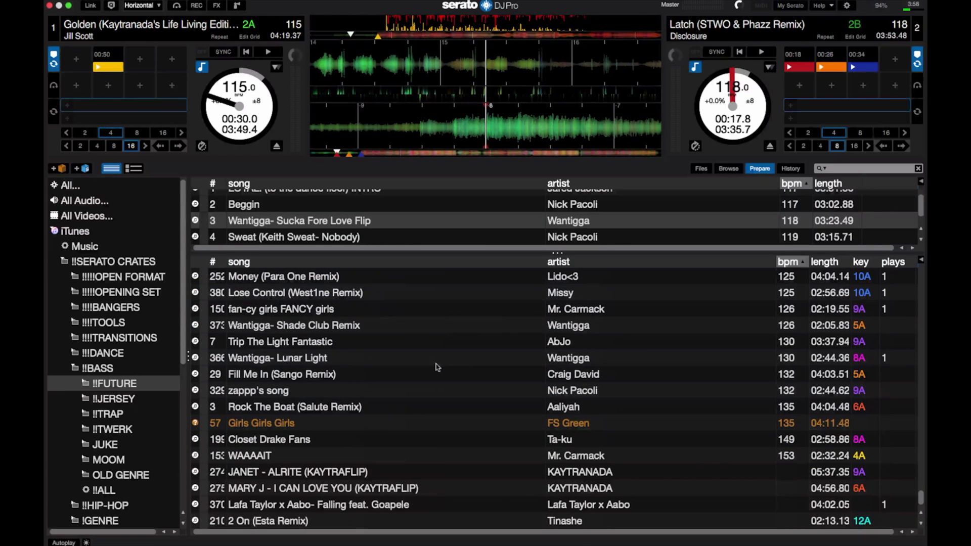
{"action": "left_click", "coordinate": [424, 504]}
{"action": "key", "text": "Up"}
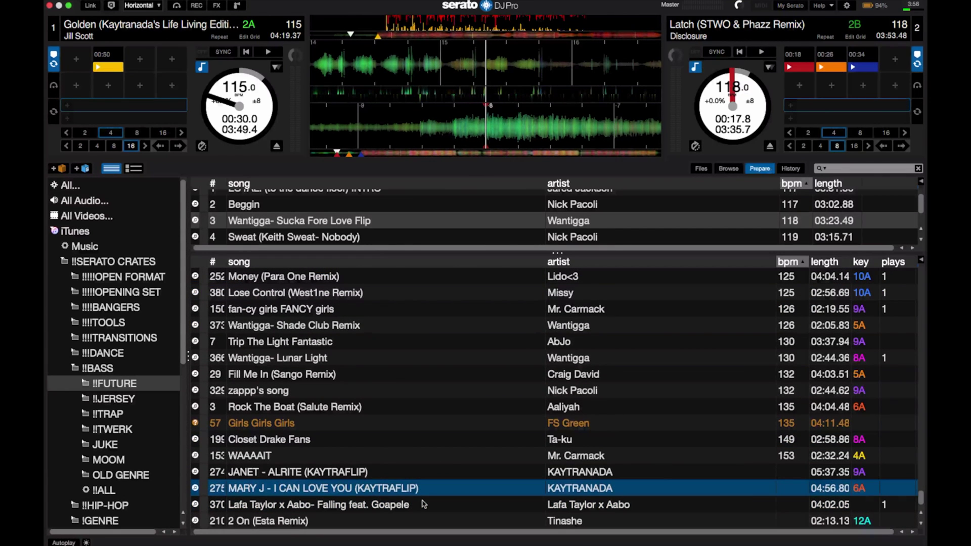
{"action": "key", "text": "Up"}
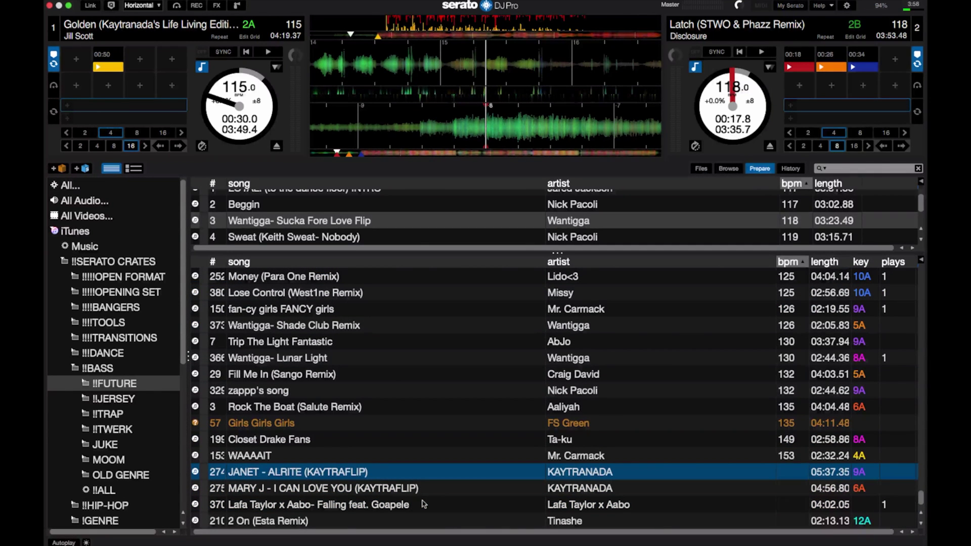
Look back and forth through the 120 to 135 BPM songs in the !!FUTURE crate
{"action": "scroll", "coordinate": [404, 411], "scroll_direction": "up", "scroll_amount": 6}
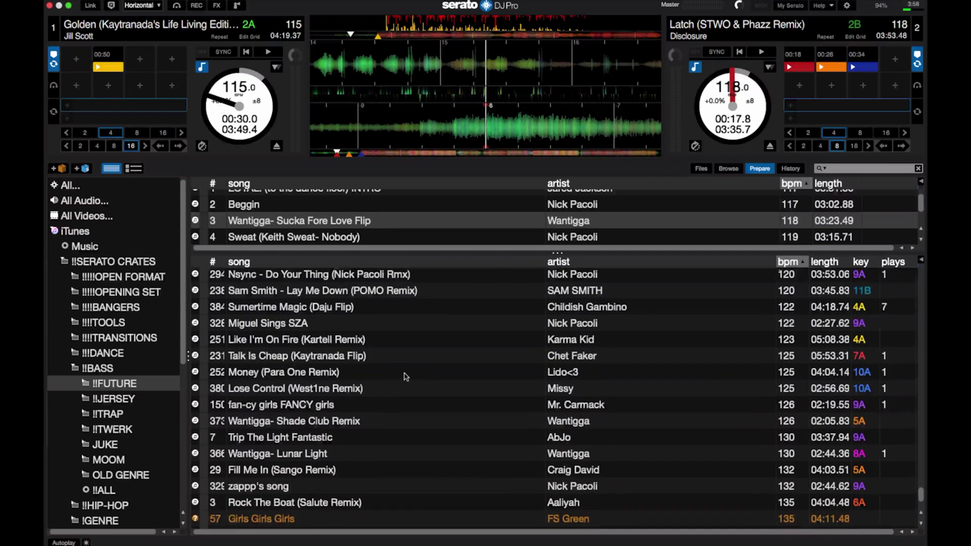
{"action": "scroll", "coordinate": [405, 377], "scroll_direction": "up", "scroll_amount": 5}
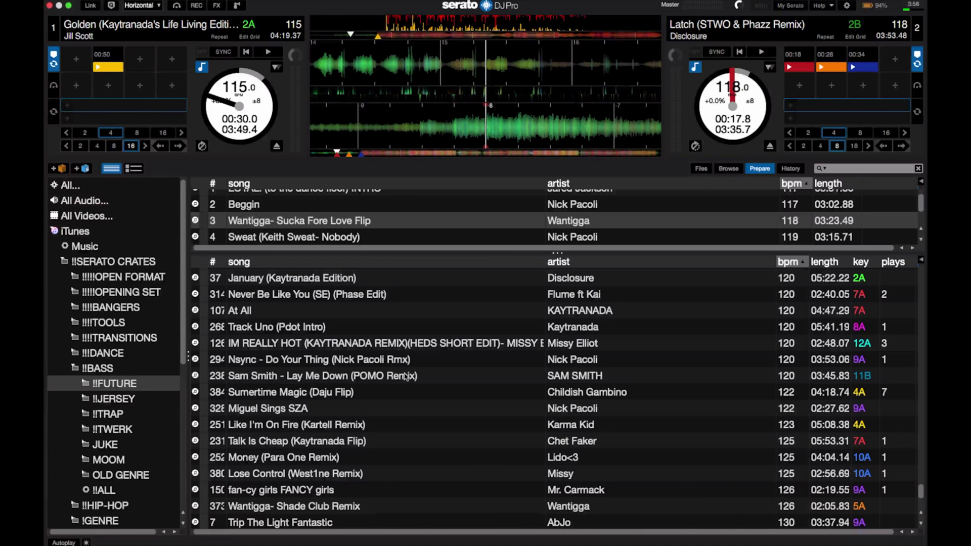
{"action": "scroll", "coordinate": [442, 359], "scroll_direction": "down", "scroll_amount": 5}
{"action": "scroll", "coordinate": [441, 359], "scroll_direction": "up", "scroll_amount": 6}
{"action": "scroll", "coordinate": [441, 359], "scroll_direction": "down", "scroll_amount": 4}
{"action": "scroll", "coordinate": [442, 359], "scroll_direction": "down", "scroll_amount": 8}
{"action": "scroll", "coordinate": [441, 359], "scroll_direction": "up", "scroll_amount": 6}
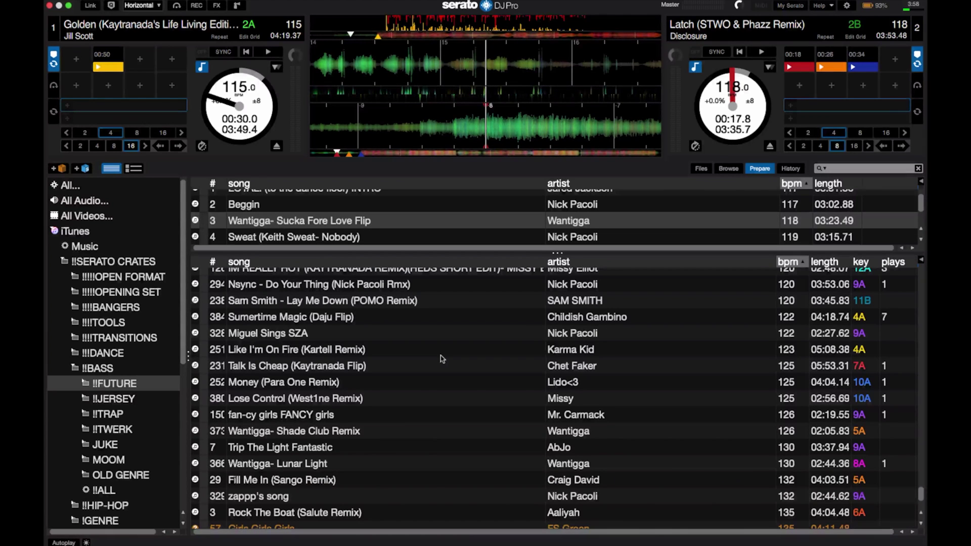
Review the songs queued in the Prepare crate from the first entry down to "MARY J - I CAN LOVE YOU (KAYTRAFLIP)"
{"action": "scroll", "coordinate": [445, 217], "scroll_direction": "down", "scroll_amount": 1}
{"action": "scroll", "coordinate": [443, 219], "scroll_direction": "up", "scroll_amount": 2}
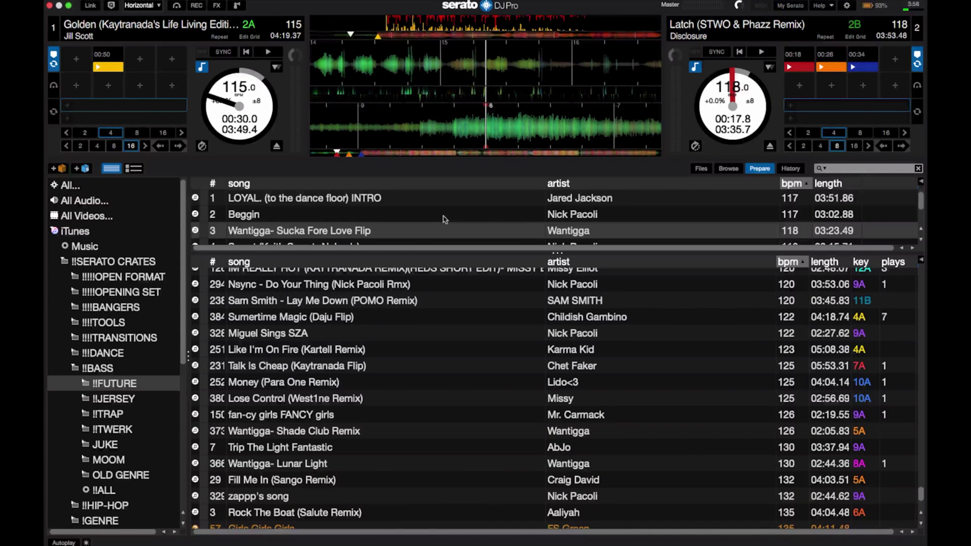
{"action": "scroll", "coordinate": [444, 219], "scroll_direction": "down", "scroll_amount": 3}
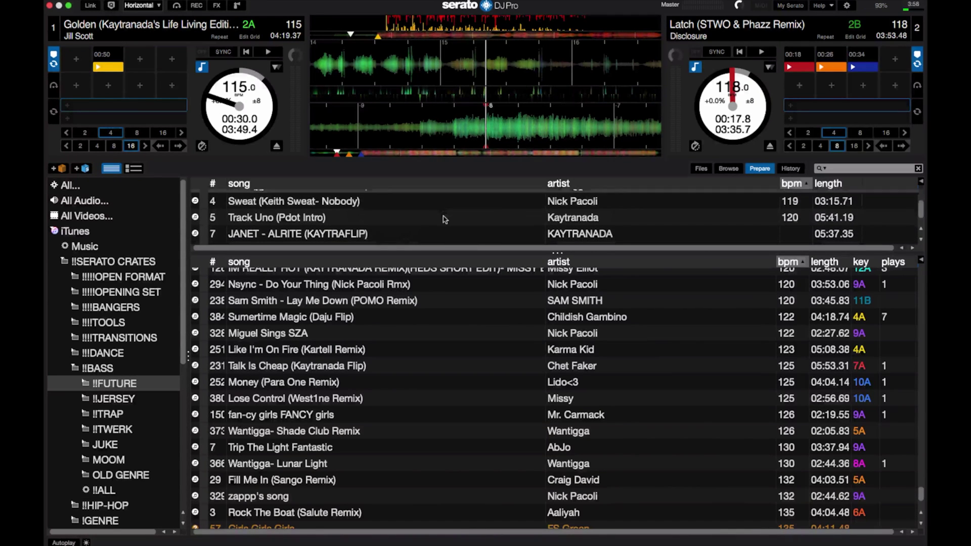
{"action": "left_click", "coordinate": [435, 231]}
{"action": "key", "text": "Up"}
{"action": "key", "text": "Up"}
{"action": "key", "text": "Down"}
{"action": "key", "text": "Down"}
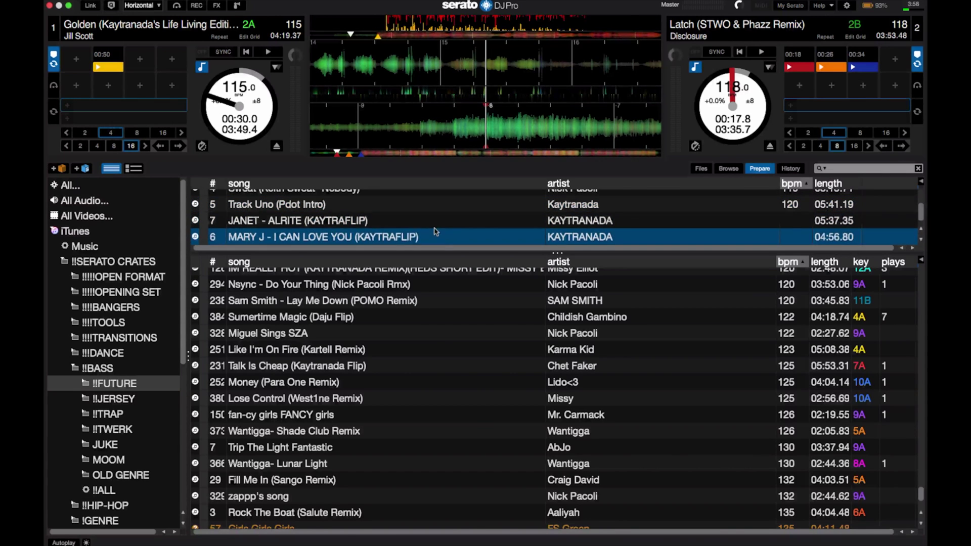
Remove all queued songs from the Prepare crate at once
{"action": "key", "text": "Up"}
{"action": "key", "text": "Up"}
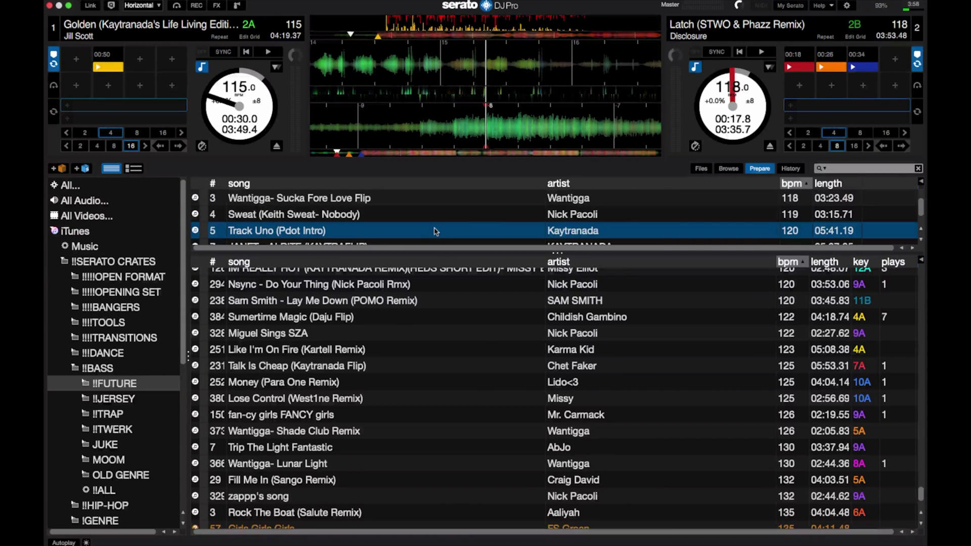
{"action": "key", "text": "super+a"}
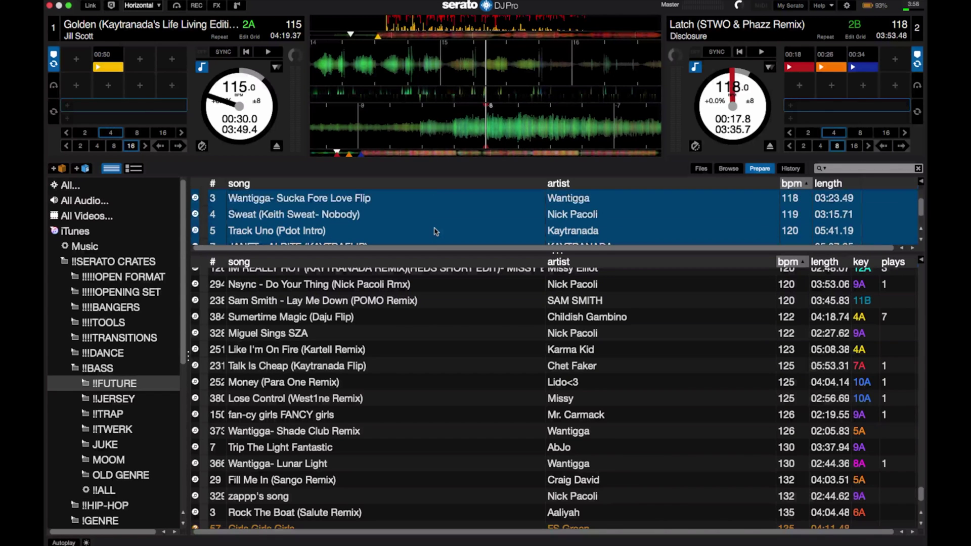
{"action": "key", "text": "BackSpace"}
Add "Wantigga- Shade Club Remix", "Lose Control (West1ne Remix)" and "Talk Is Cheap (Kaytranada Flip)" to the Prepare crate
{"action": "scroll", "coordinate": [412, 336], "scroll_direction": "down", "scroll_amount": 3}
{"action": "left_click", "coordinate": [410, 333]}
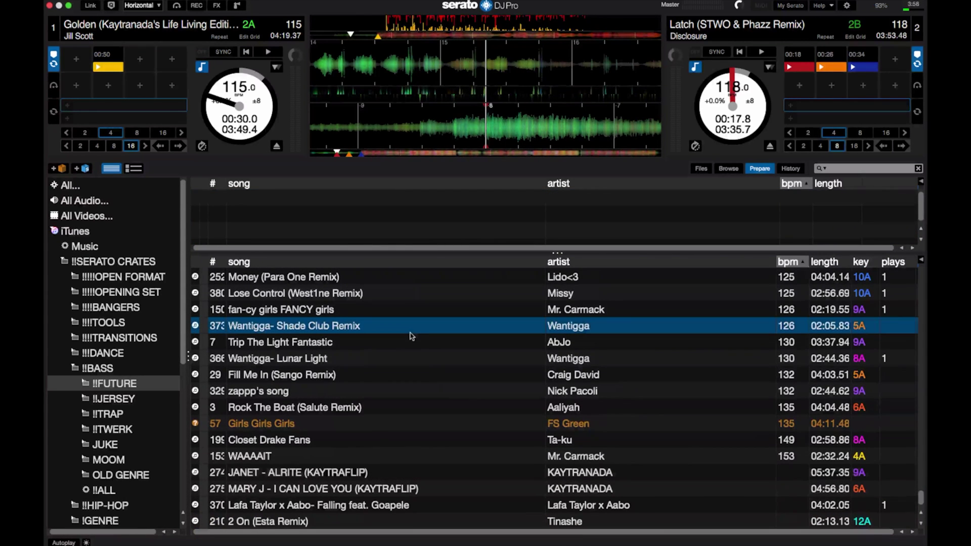
{"action": "key", "text": "super+p"}
{"action": "key", "text": "Up"}
{"action": "key", "text": "Up"}
{"action": "key", "text": "super+p"}
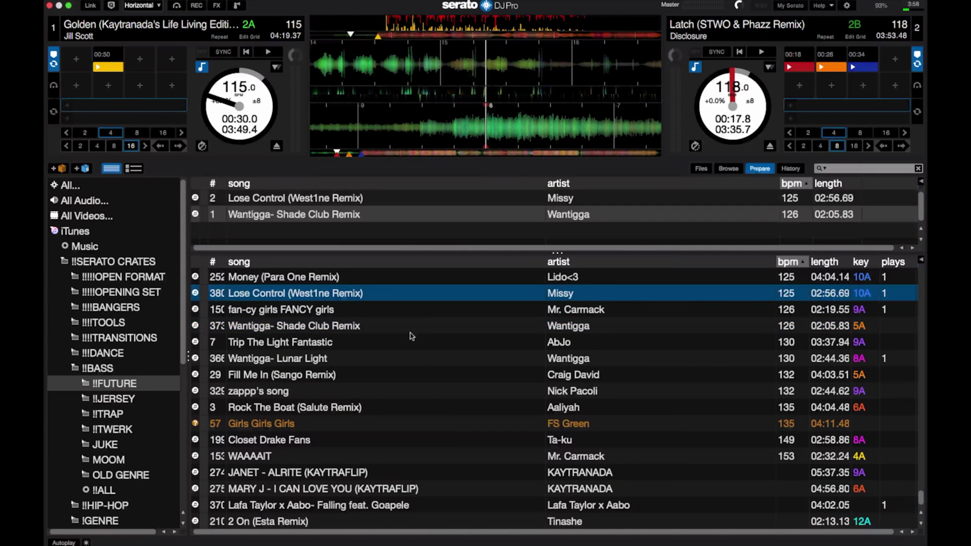
{"action": "key", "text": "Up"}
{"action": "key", "text": "Up"}
{"action": "key", "text": "super+p"}
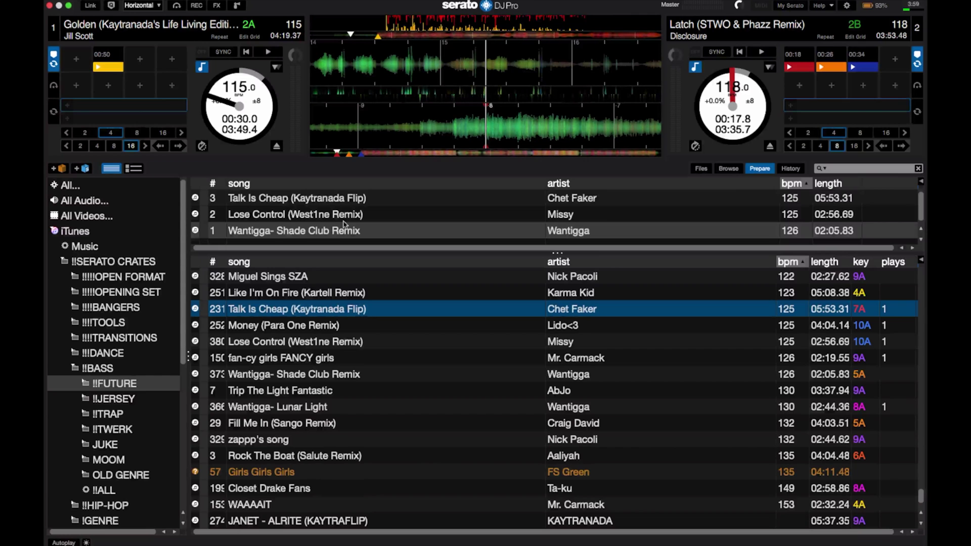
Go back to the 115 BPM songs in the !!FUTURE crate and select Modjo's "Lady" Kaytranada remix
{"action": "scroll", "coordinate": [398, 345], "scroll_direction": "down", "scroll_amount": 3}
{"action": "scroll", "coordinate": [398, 345], "scroll_direction": "up", "scroll_amount": 6}
{"action": "scroll", "coordinate": [399, 345], "scroll_direction": "up", "scroll_amount": 4}
{"action": "scroll", "coordinate": [399, 344], "scroll_direction": "up", "scroll_amount": 3}
{"action": "left_click", "coordinate": [367, 306]}
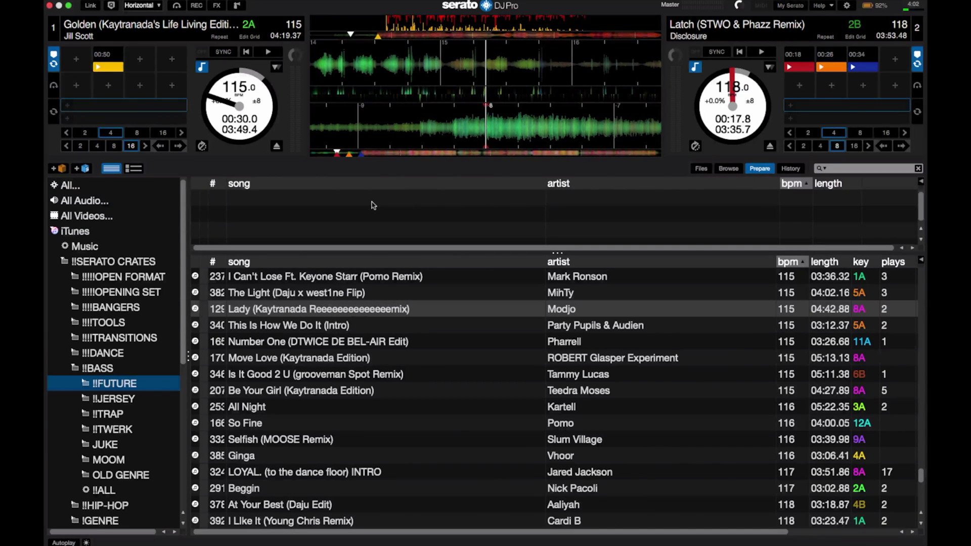
Show the whole iTunes Music library and sort its songs by date added, newest first
{"action": "left_click", "coordinate": [90, 249]}
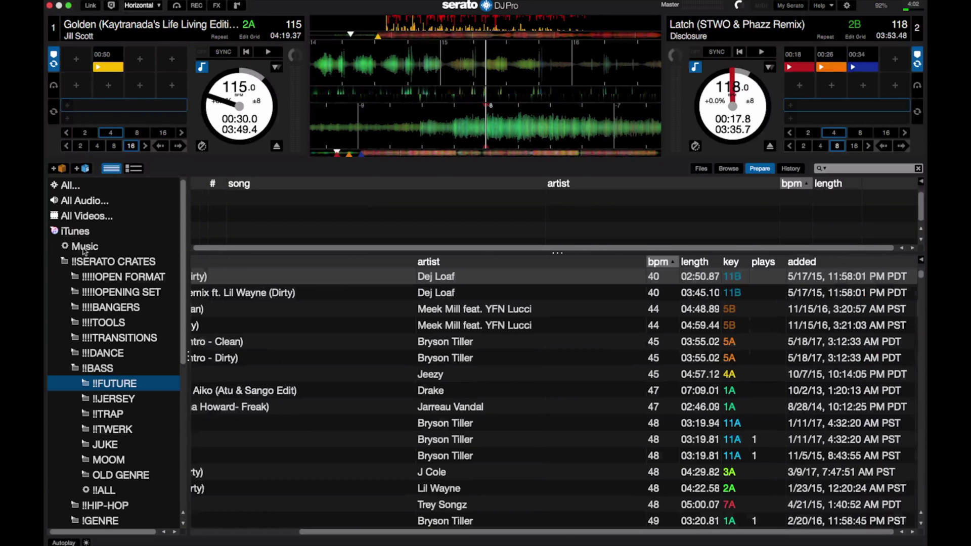
{"action": "left_click", "coordinate": [829, 262]}
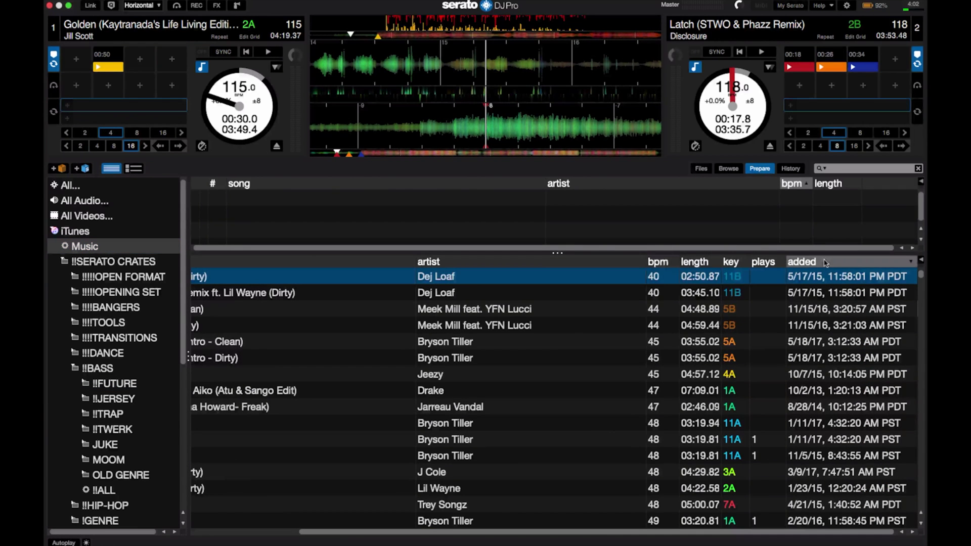
{"action": "scroll", "coordinate": [621, 310], "scroll_direction": "left", "scroll_amount": 5}
Add the Christmas songs from "last christmas" through "(XMS) Taylor Swift - Last Christmas" to the Prepare crate together
{"action": "scroll", "coordinate": [621, 311], "scroll_direction": "down", "scroll_amount": 1}
{"action": "left_click", "coordinate": [549, 323]}
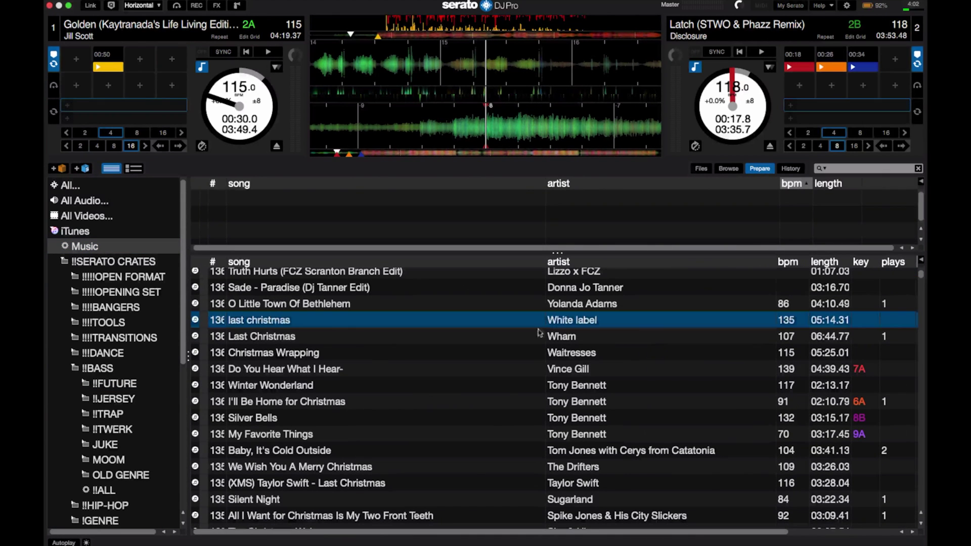
{"action": "left_click", "coordinate": [491, 482], "text": "shift"}
{"action": "left_click_drag", "start_coordinate": [489, 483], "coordinate": [528, 233]}
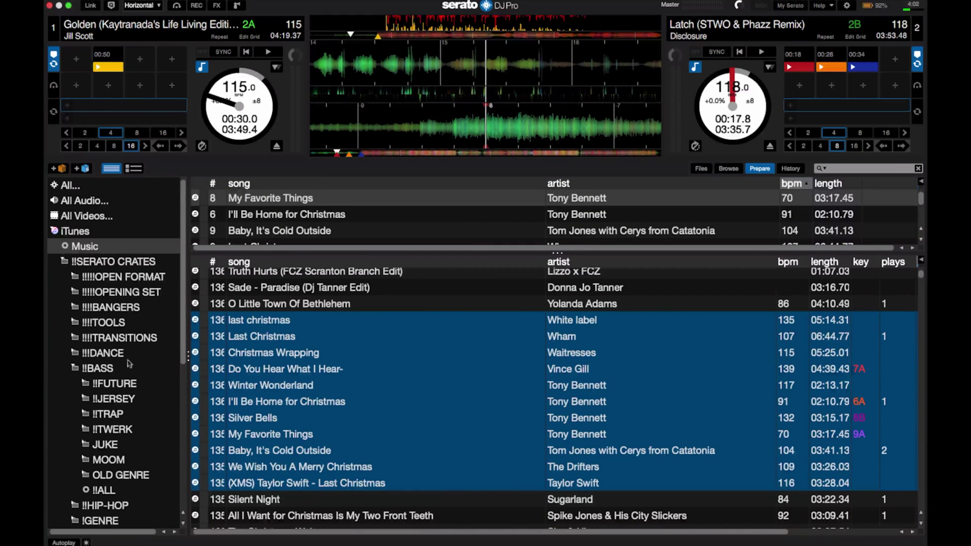
{"action": "scroll", "coordinate": [114, 314], "scroll_direction": "down", "scroll_amount": 10}
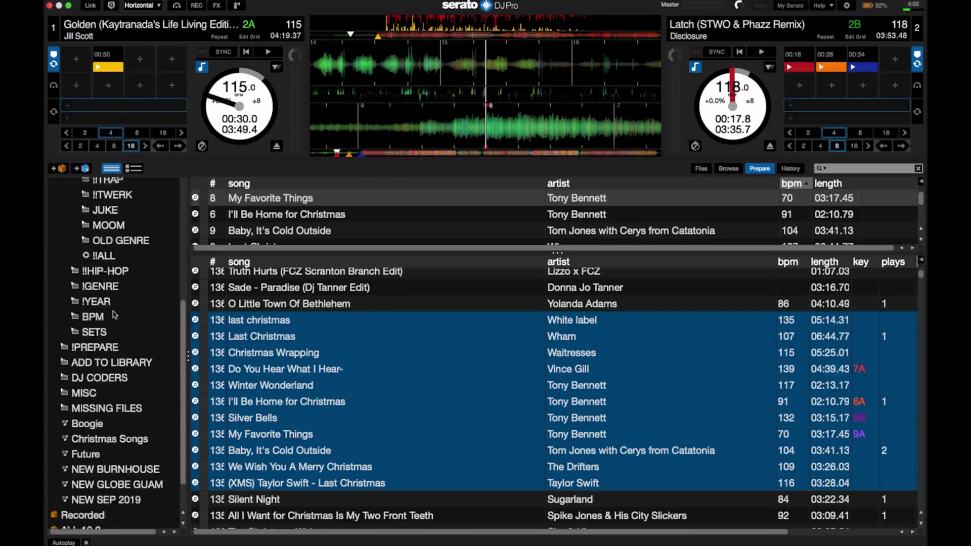
{"action": "scroll", "coordinate": [114, 313], "scroll_direction": "up", "scroll_amount": 2}
{"action": "scroll", "coordinate": [114, 314], "scroll_direction": "down", "scroll_amount": 2}
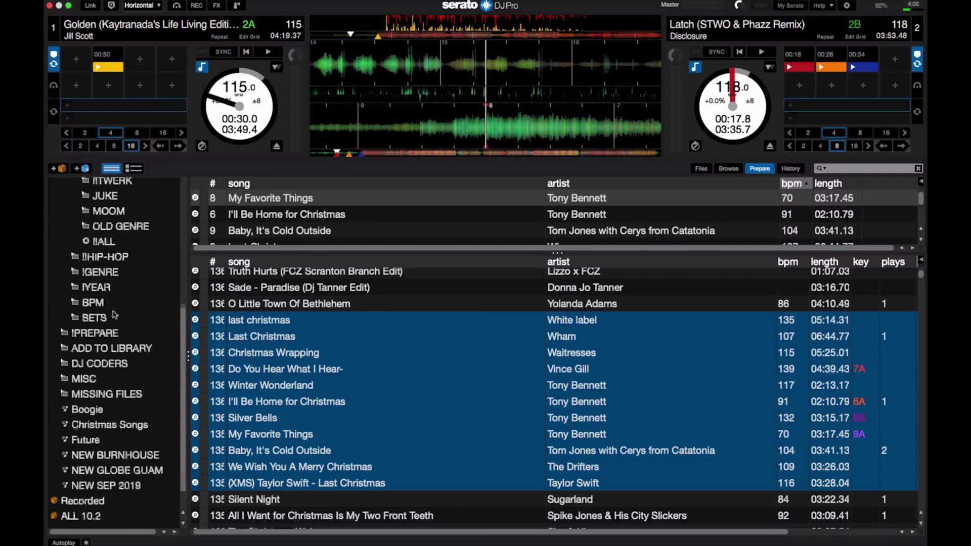
{"action": "scroll", "coordinate": [115, 314], "scroll_direction": "up", "scroll_amount": 10}
Add the block of Christmas songs from "Silent Night" through "Wonderful Christmastime" to the Prepare crate
{"action": "scroll", "coordinate": [387, 326], "scroll_direction": "down", "scroll_amount": 5}
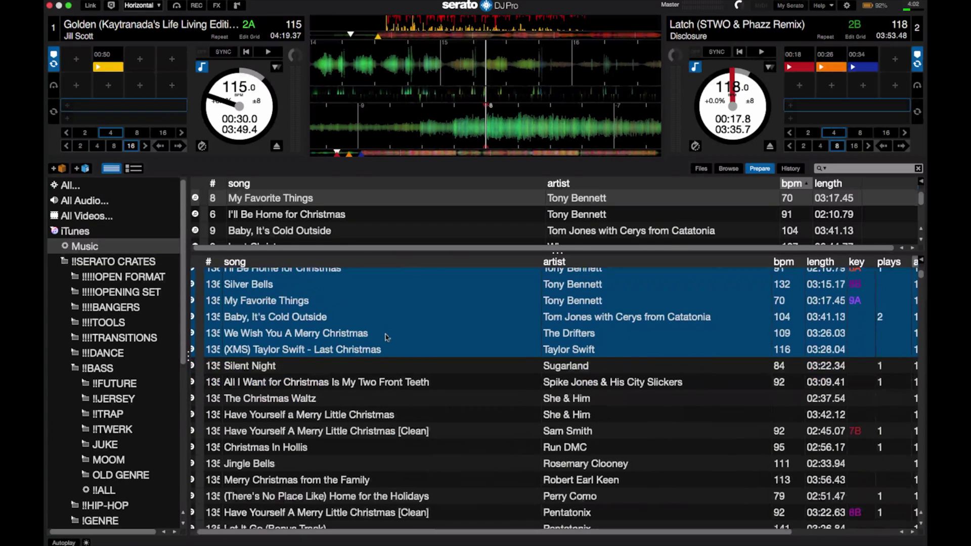
{"action": "left_click", "coordinate": [386, 361]}
{"action": "scroll", "coordinate": [394, 449], "scroll_direction": "down", "scroll_amount": 7}
{"action": "left_click", "coordinate": [404, 437], "text": "shift"}
{"action": "left_click_drag", "start_coordinate": [396, 413], "coordinate": [387, 224]}
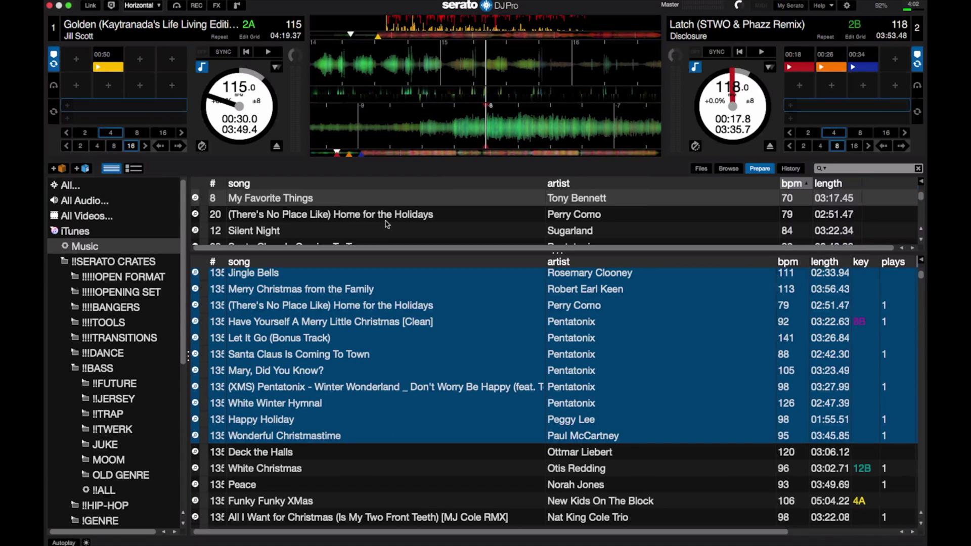
Select "Let It Go (Bonus Track)" in the library and look through the Christmas songs queued in the Prepare crate
{"action": "left_click", "coordinate": [347, 339]}
{"action": "scroll", "coordinate": [365, 212], "scroll_direction": "down", "scroll_amount": 3}
{"action": "scroll", "coordinate": [366, 218], "scroll_direction": "down", "scroll_amount": 5}
{"action": "scroll", "coordinate": [367, 217], "scroll_direction": "up", "scroll_amount": 5}
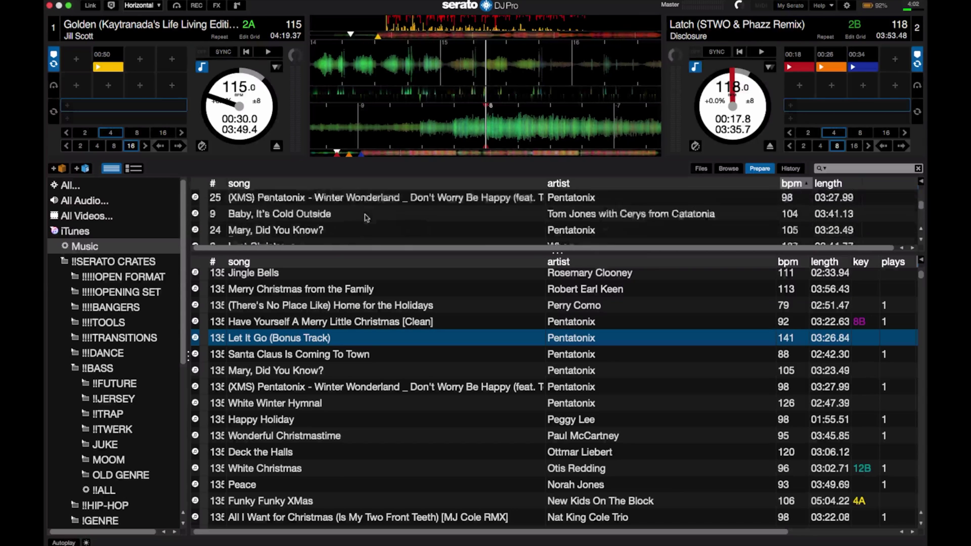
Load "(There's No Place Like) Home for the Holidays" and then "Santa Claus Is Coming To Town" from the Prepare crate onto deck 1
{"action": "scroll", "coordinate": [367, 217], "scroll_direction": "up", "scroll_amount": 3}
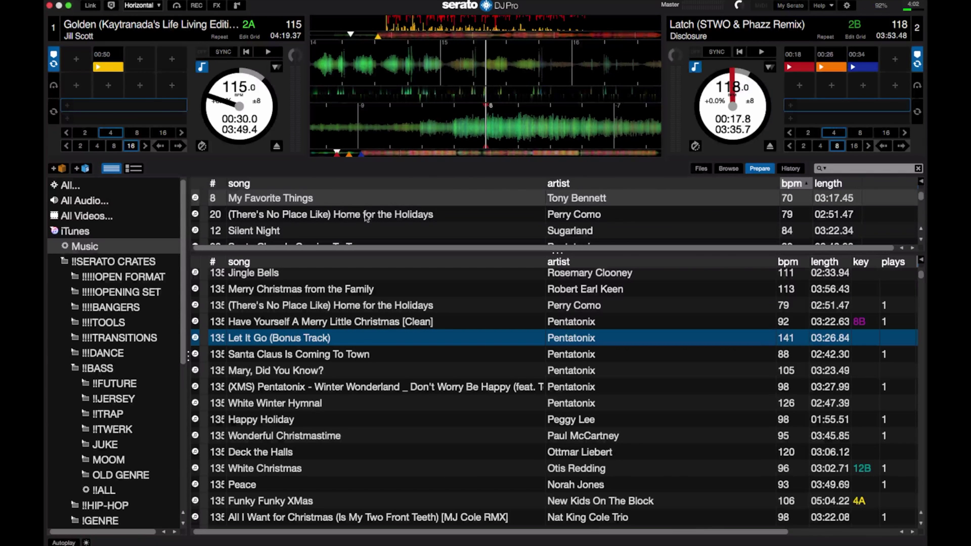
{"action": "scroll", "coordinate": [367, 217], "scroll_direction": "down", "scroll_amount": 8}
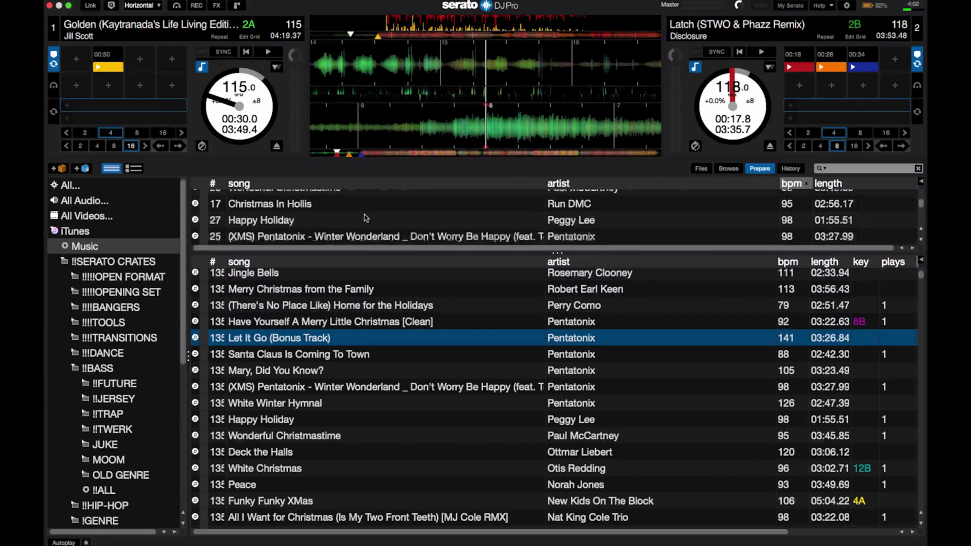
{"action": "scroll", "coordinate": [367, 218], "scroll_direction": "up", "scroll_amount": 8}
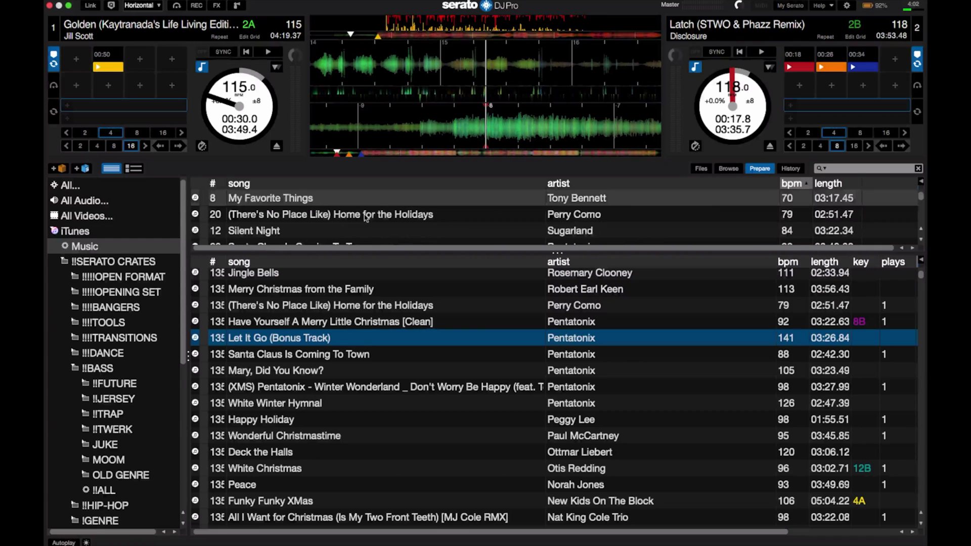
{"action": "scroll", "coordinate": [101, 349], "scroll_direction": "down", "scroll_amount": 4}
{"action": "scroll", "coordinate": [109, 348], "scroll_direction": "up", "scroll_amount": 4}
{"action": "left_click", "coordinate": [343, 214]}
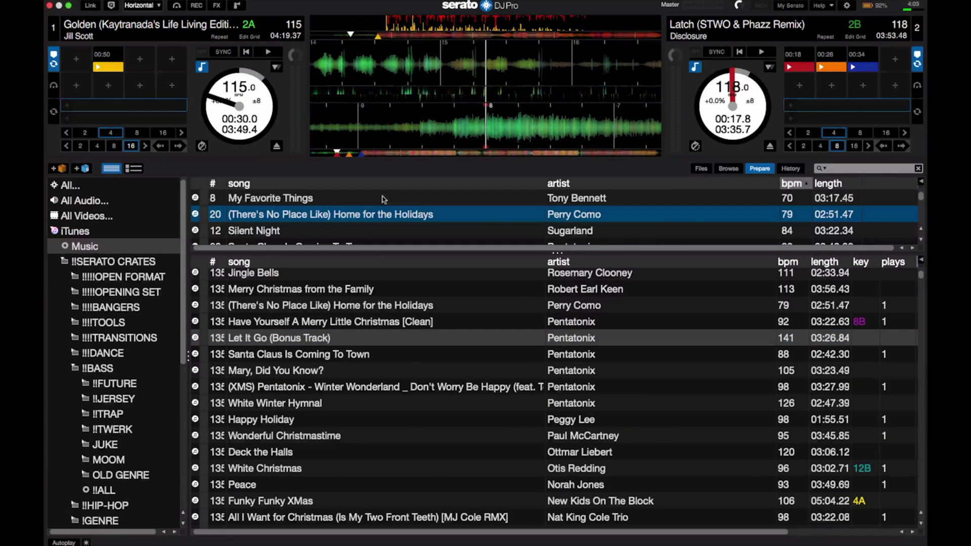
{"action": "key", "text": "shift+Left"}
{"action": "key", "text": "Down"}
{"action": "key", "text": "Down"}
{"action": "key", "text": "shift+Left"}
{"action": "key", "text": "Down"}
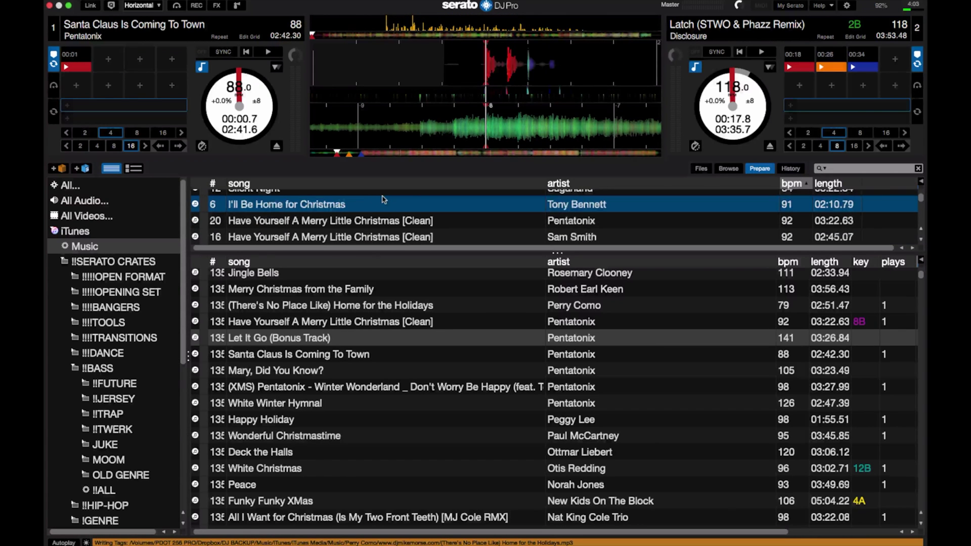
Load Pentatonix's "Have Yourself A Merry Little Christmas [Clean]" and then the Spike Jones "All I Want for Christmas" song from the Prepare crate onto deck 1
{"action": "key", "text": "Down"}
{"action": "key", "text": "shift+Left"}
{"action": "key", "text": "Down"}
{"action": "key", "text": "Down"}
{"action": "key", "text": "shift+Left"}
{"action": "key", "text": "Down"}
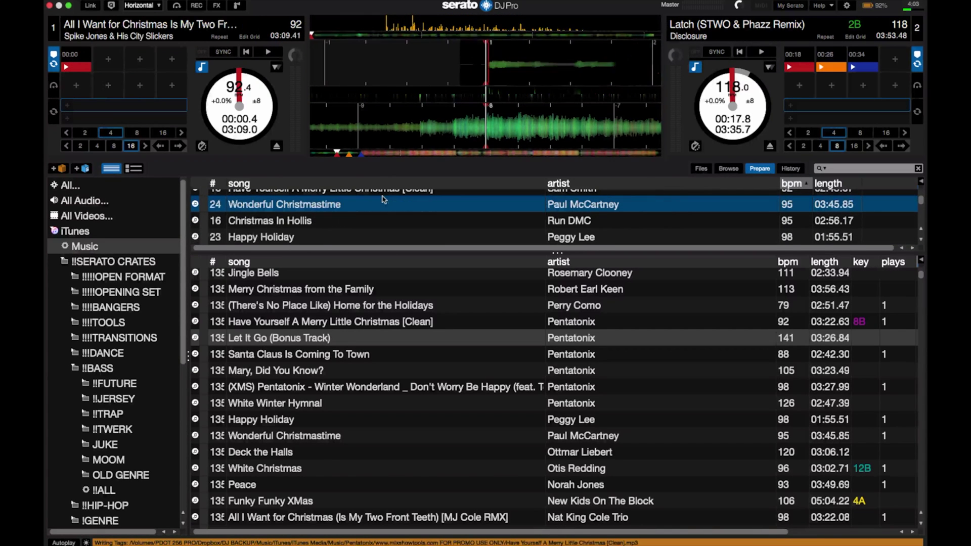
Load Sam Smith's "Have Yourself A Merry Little Christmas", "I'll Be Home for Christmas" and "Silent Night" one after another onto deck 1
{"action": "key", "text": "Up"}
{"action": "key", "text": "Up"}
{"action": "key", "text": "shift+Left"}
{"action": "key", "text": "Up"}
{"action": "key", "text": "shift+Left"}
{"action": "key", "text": "Up"}
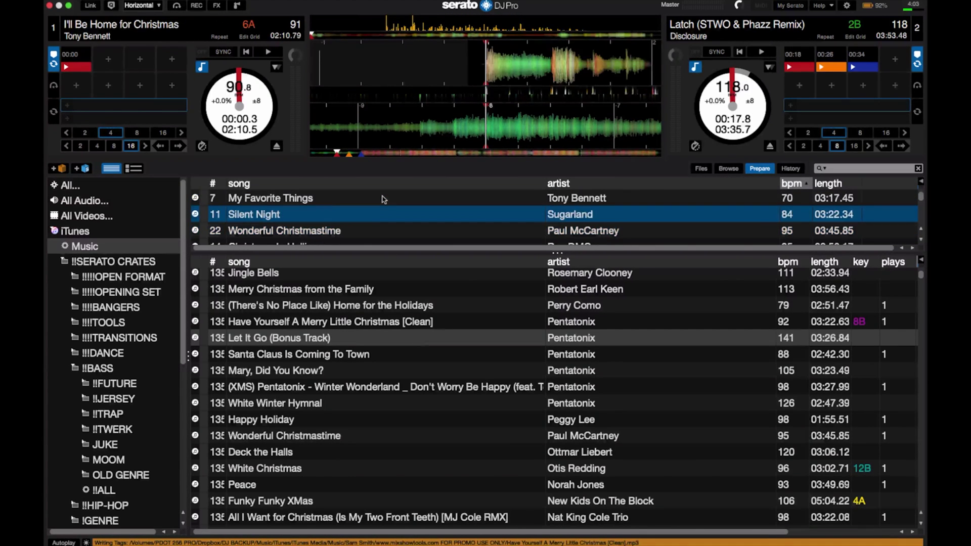
{"action": "key", "text": "shift+Left"}
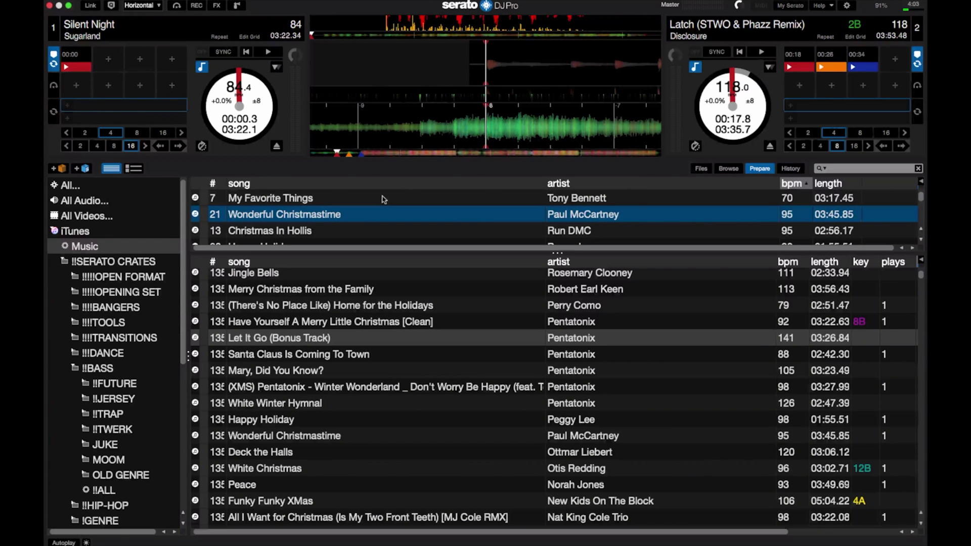
Remove all remaining songs from the Prepare crate
{"action": "key", "text": "ctrl+a"}
{"action": "key", "text": "Delete"}
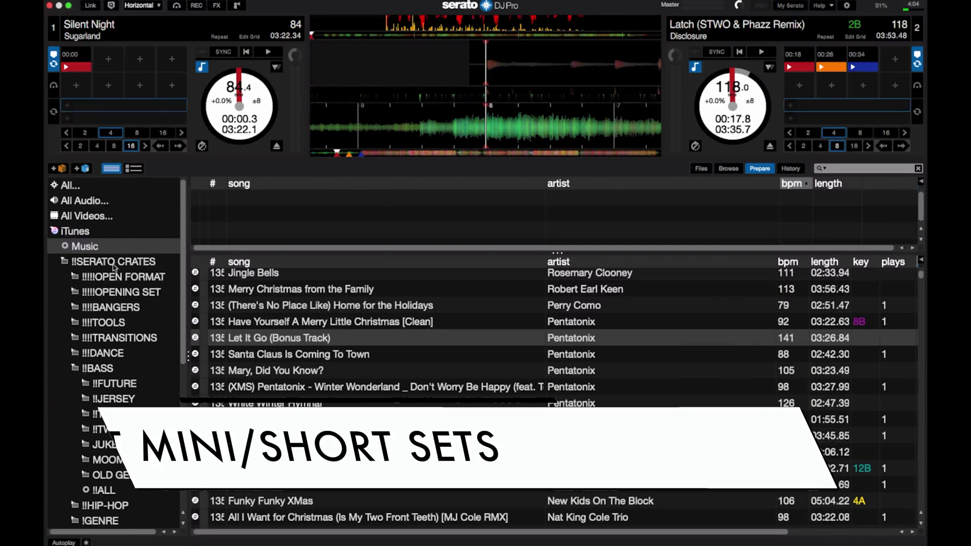
Show the !!!PARTY ALL playlist inside !!!!!OPEN FORMAT with its songs sorted by ascending BPM
{"action": "left_click", "coordinate": [81, 279]}
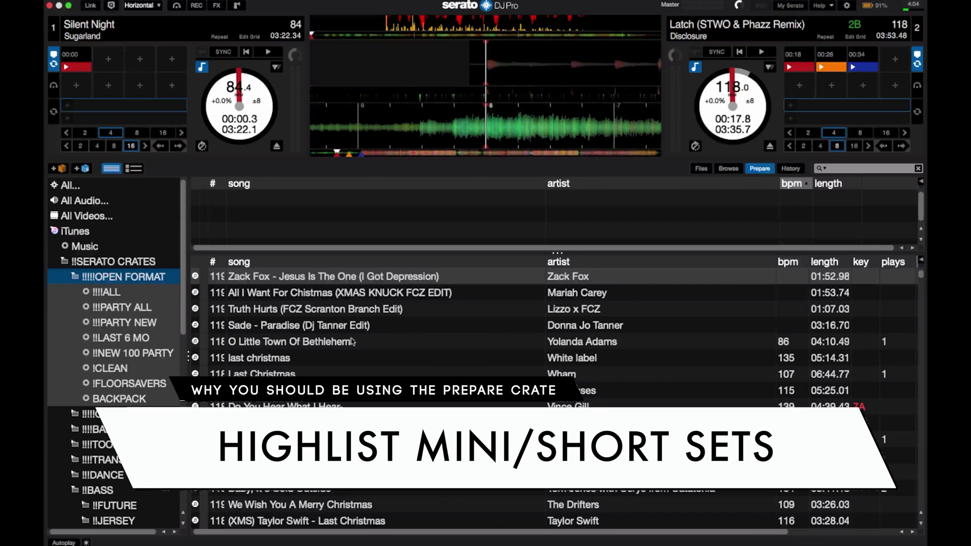
{"action": "left_click", "coordinate": [787, 263]}
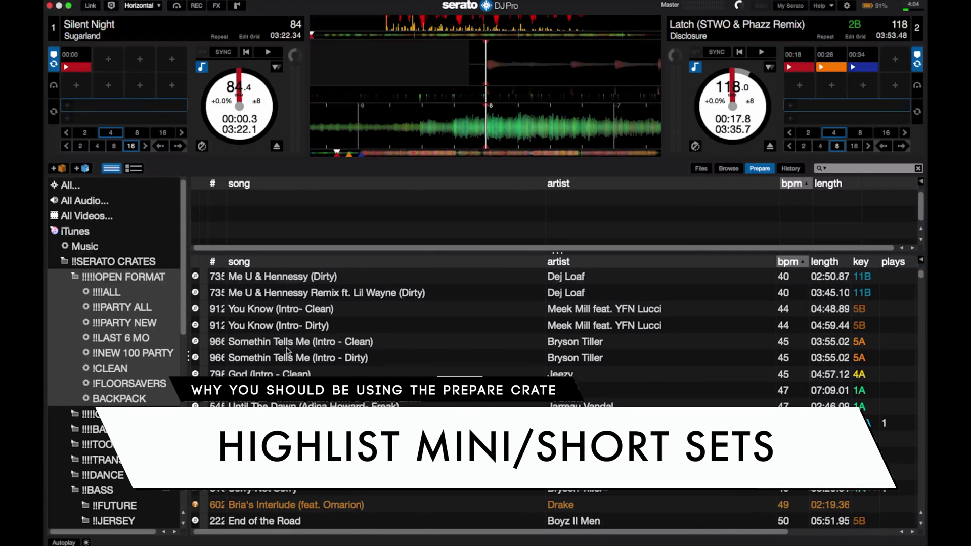
{"action": "left_click", "coordinate": [122, 307]}
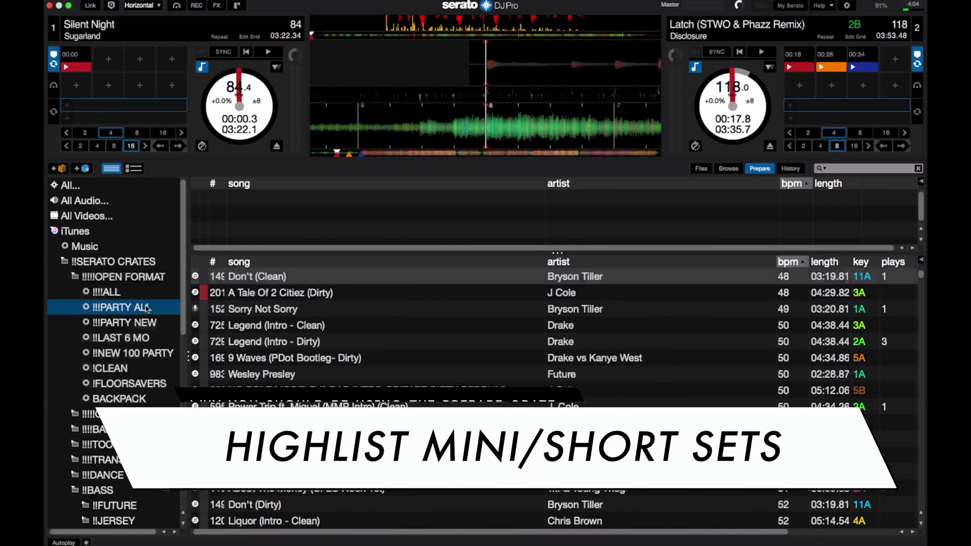
Look through the !!!PARTY ALL songs up to about 85 BPM and the remaining crates and playlists in the library
{"action": "scroll", "coordinate": [449, 365], "scroll_direction": "down", "scroll_amount": 20}
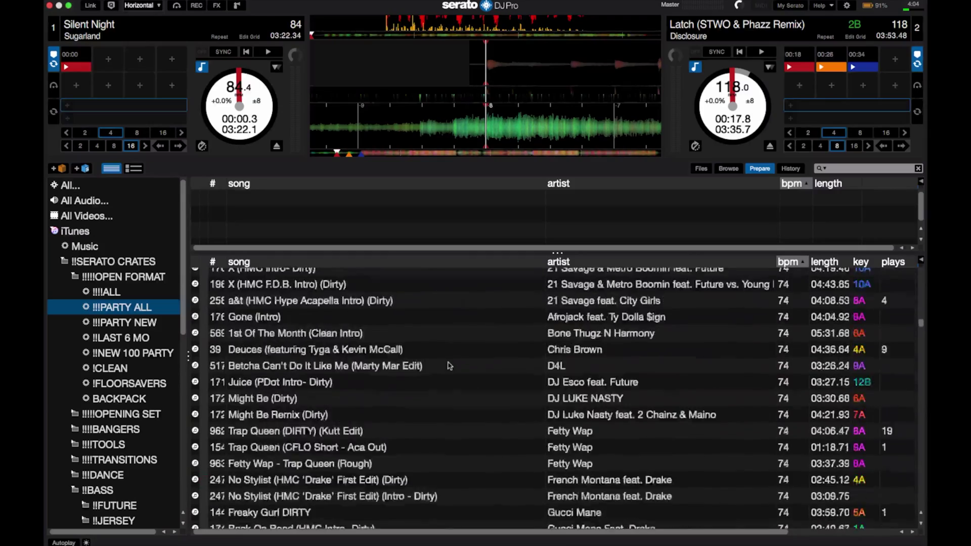
{"action": "scroll", "coordinate": [450, 365], "scroll_direction": "down", "scroll_amount": 20}
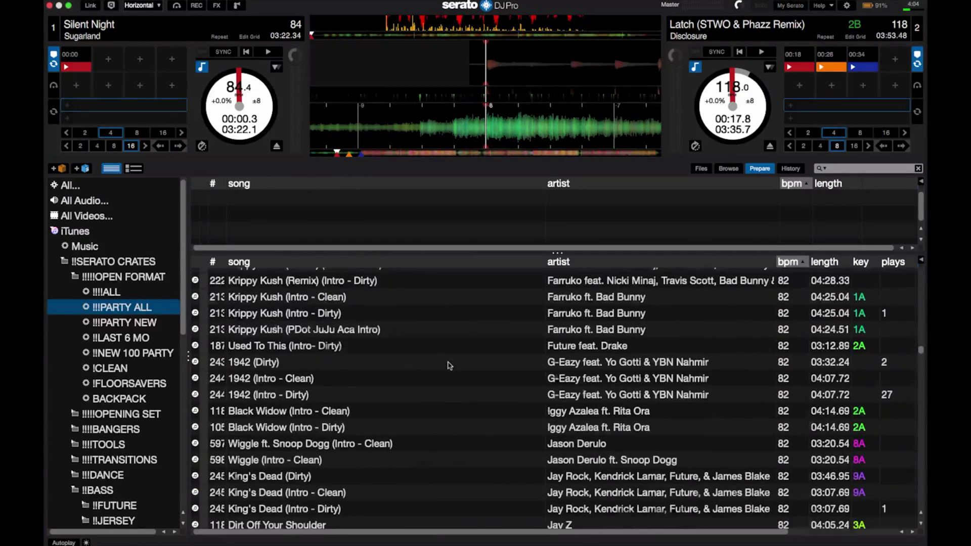
{"action": "scroll", "coordinate": [450, 365], "scroll_direction": "down", "scroll_amount": 14}
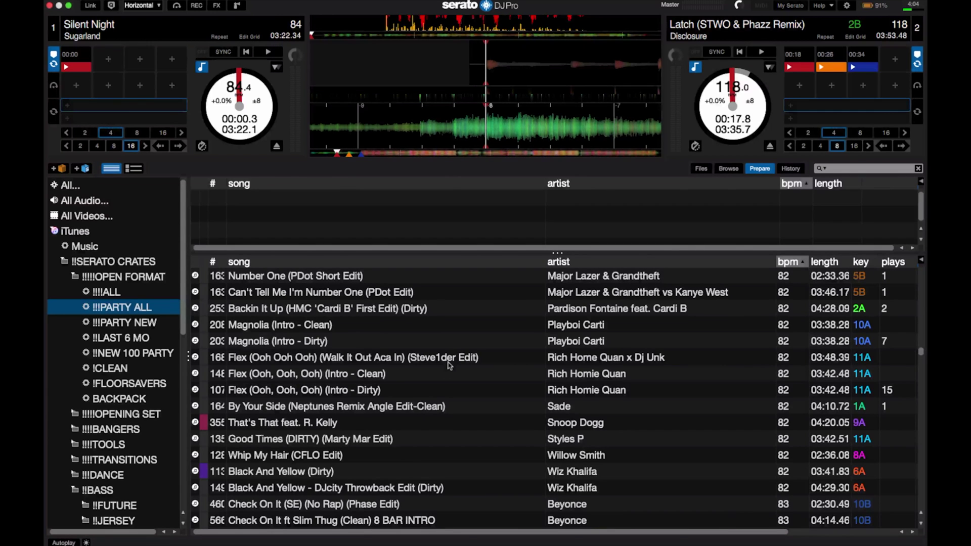
{"action": "scroll", "coordinate": [450, 365], "scroll_direction": "down", "scroll_amount": 10}
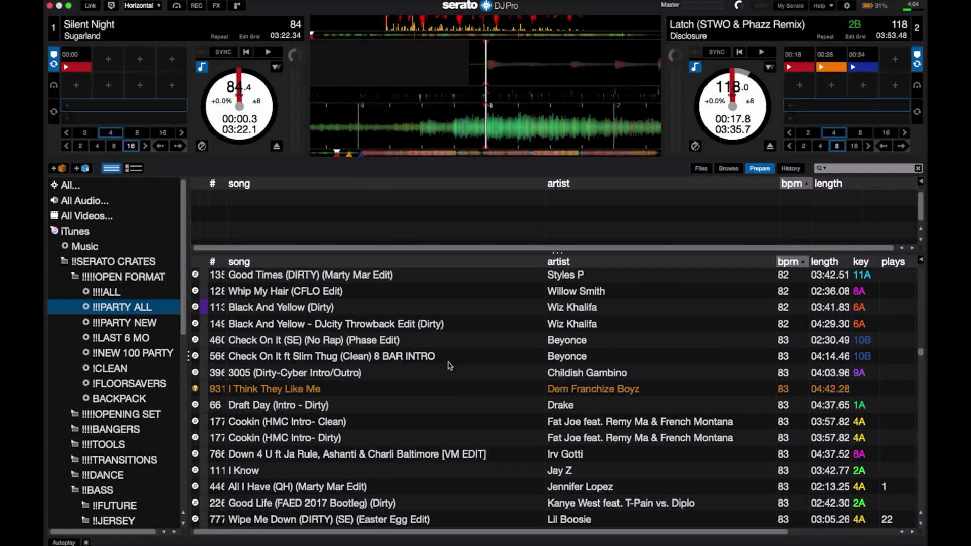
{"action": "scroll", "coordinate": [449, 365], "scroll_direction": "down", "scroll_amount": 7}
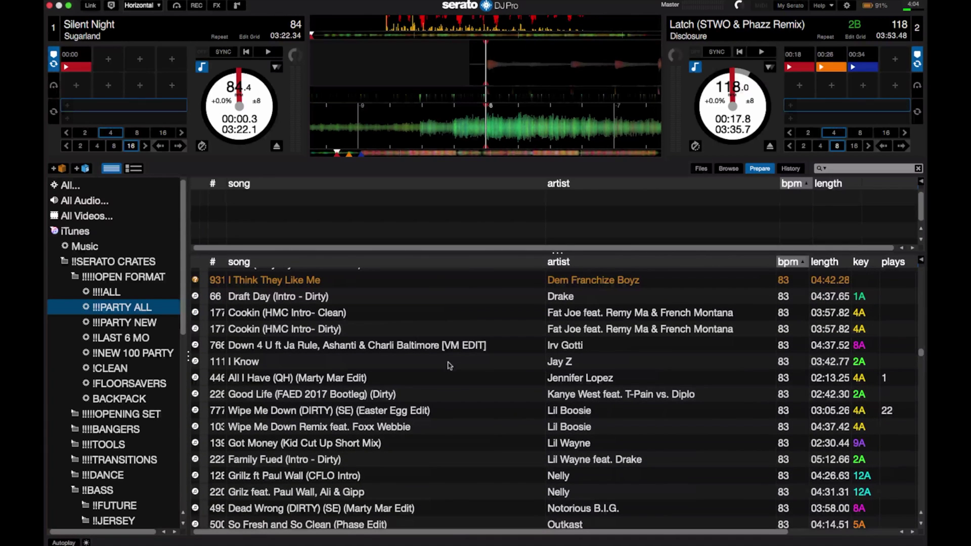
{"action": "scroll", "coordinate": [450, 366], "scroll_direction": "down", "scroll_amount": 14}
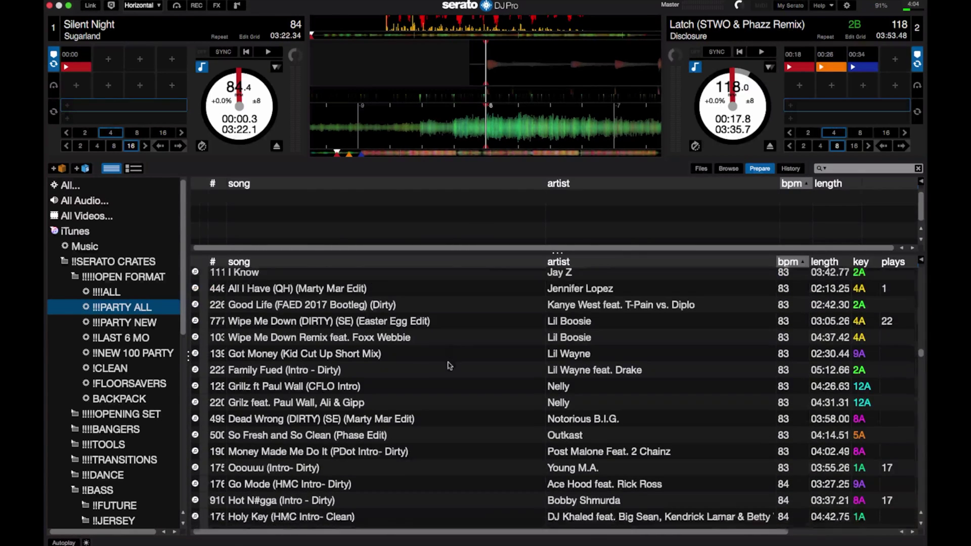
{"action": "scroll", "coordinate": [450, 365], "scroll_direction": "down", "scroll_amount": 15}
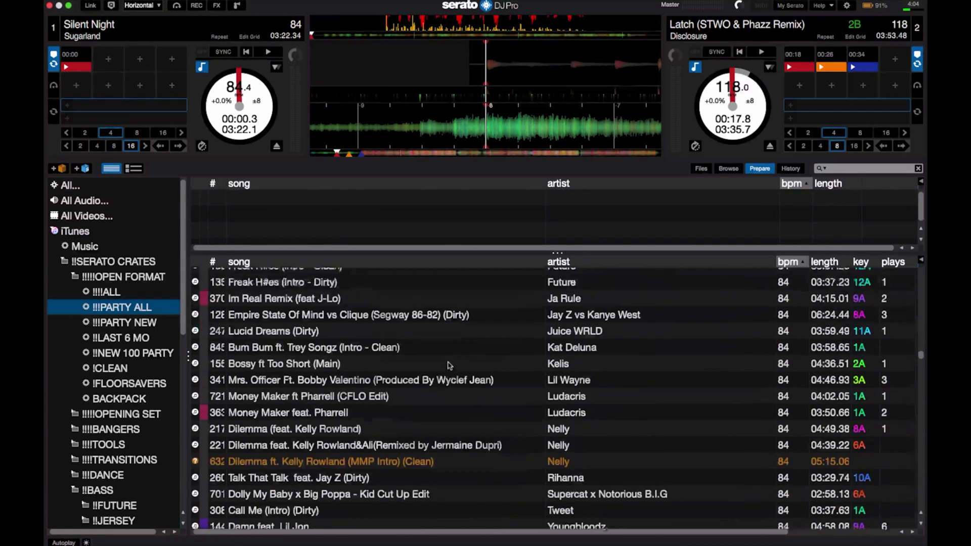
{"action": "scroll", "coordinate": [449, 365], "scroll_direction": "down", "scroll_amount": 1}
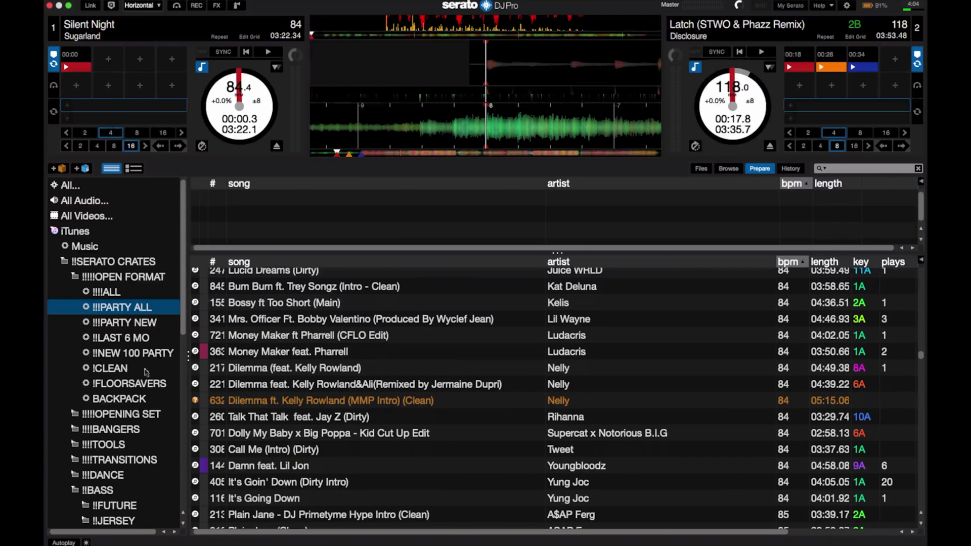
{"action": "scroll", "coordinate": [120, 363], "scroll_direction": "down", "scroll_amount": 2}
{"action": "scroll", "coordinate": [120, 363], "scroll_direction": "down", "scroll_amount": 20}
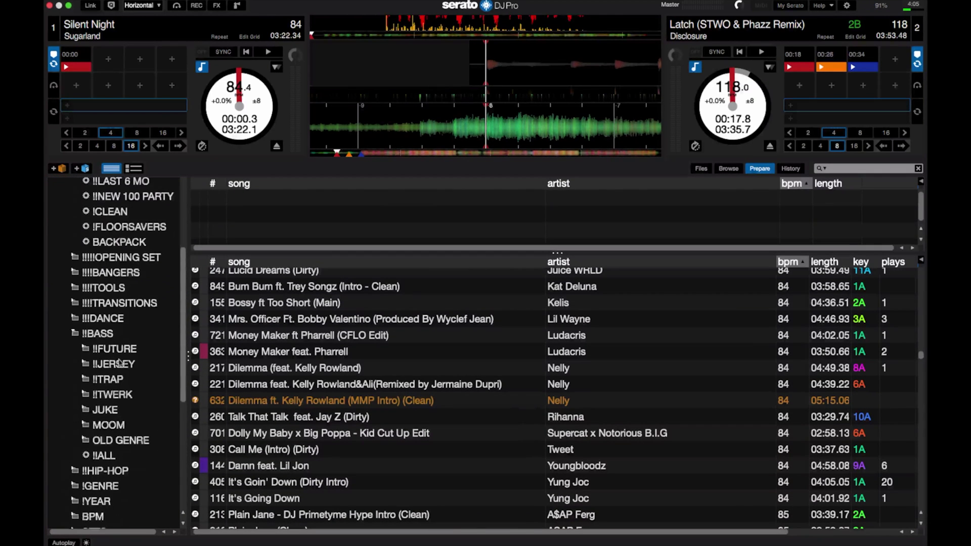
{"action": "scroll", "coordinate": [120, 363], "scroll_direction": "down", "scroll_amount": 4}
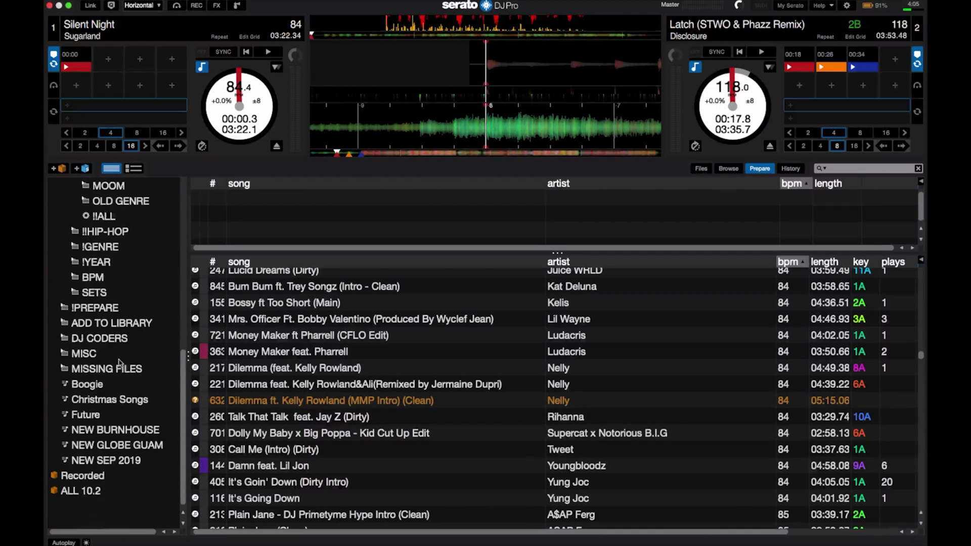
{"action": "scroll", "coordinate": [405, 375], "scroll_direction": "down", "scroll_amount": 3}
{"action": "scroll", "coordinate": [404, 375], "scroll_direction": "down", "scroll_amount": 19}
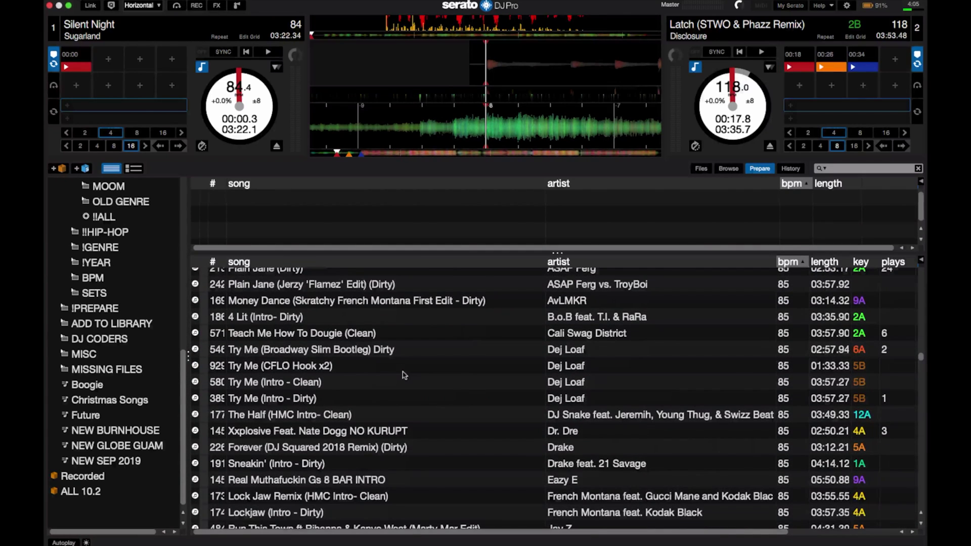
{"action": "scroll", "coordinate": [387, 420], "scroll_direction": "down", "scroll_amount": 6}
Search the playlist for "m.a" and add "Ooouuu (Intro- Dirty)" to the Prepare crate
{"action": "left_click", "coordinate": [869, 170]}
{"action": "type", "text": "m"}
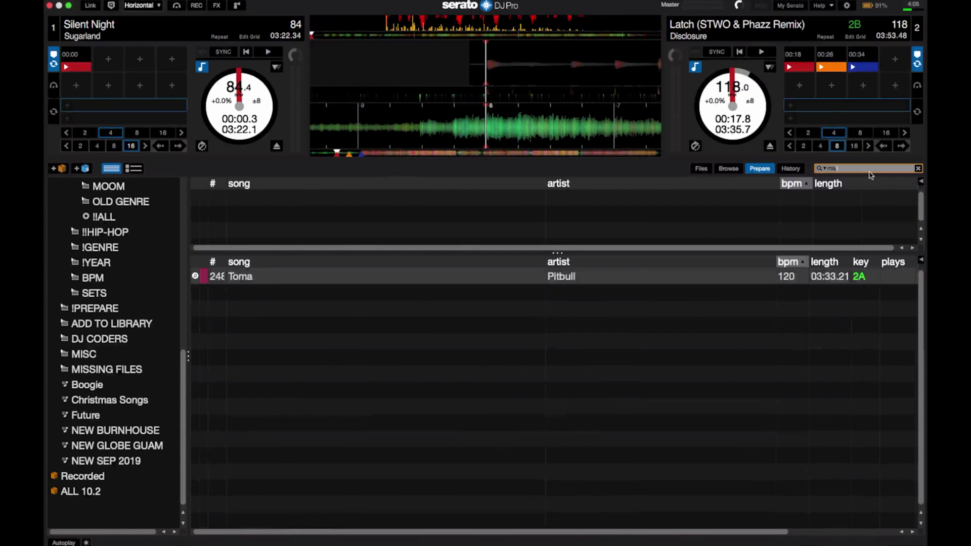
{"action": "type", "text": ".a"}
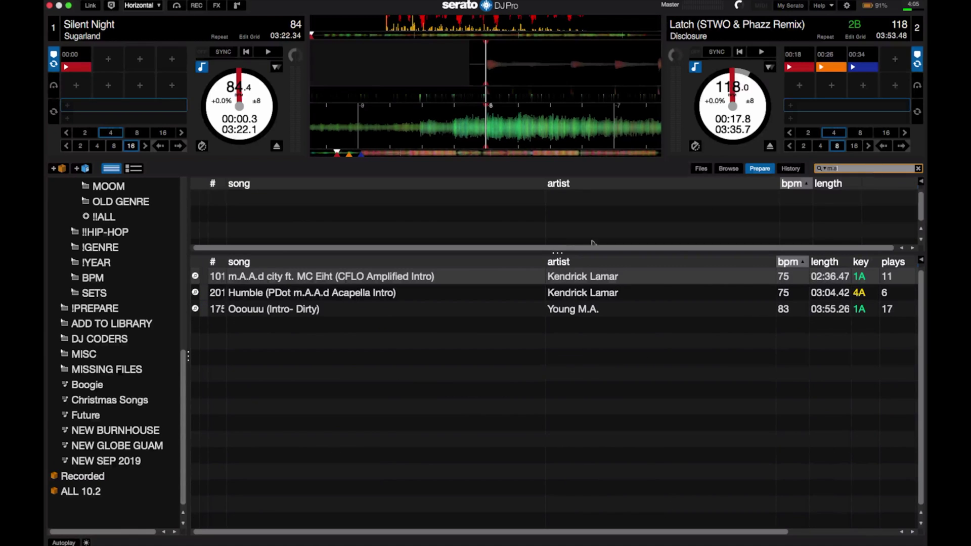
{"action": "left_click", "coordinate": [519, 310]}
{"action": "key", "text": "Up"}
{"action": "key", "text": "Down"}
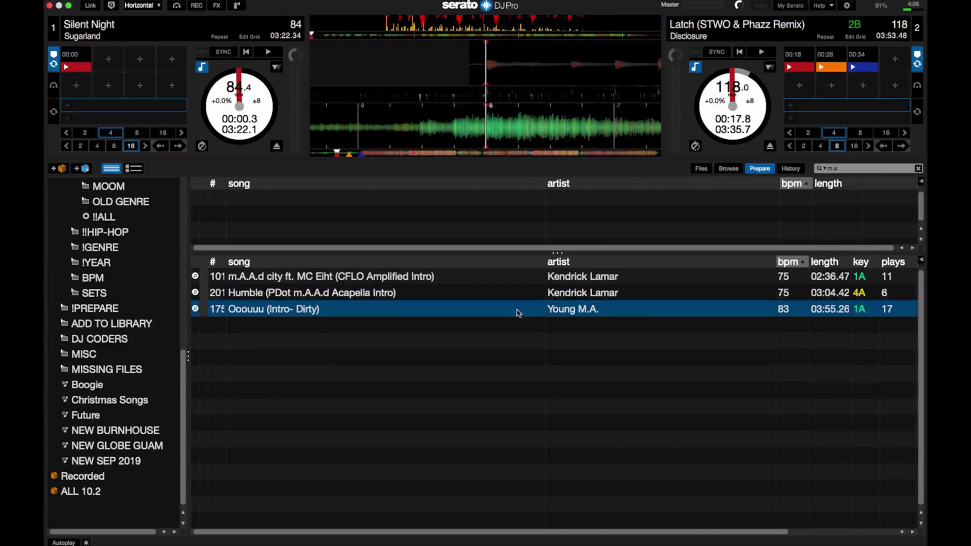
{"action": "key", "text": "super+p"}
Search for "drake 100 to" and add "0 To 100 (The Catch Up) (Intro - Dirty)" to the Prepare crate
{"action": "left_click", "coordinate": [891, 169]}
{"action": "type", "text": "drake"}
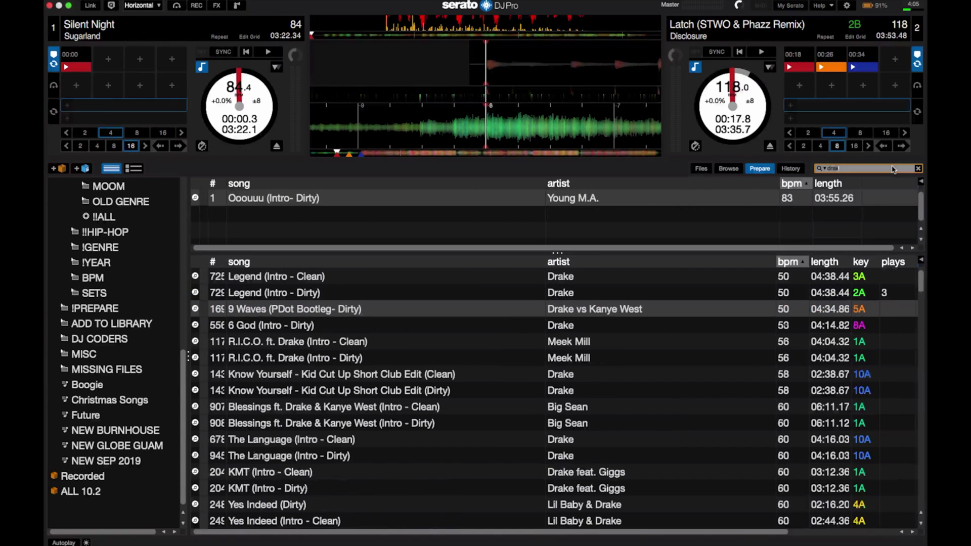
{"action": "type", "text": " 100 to"}
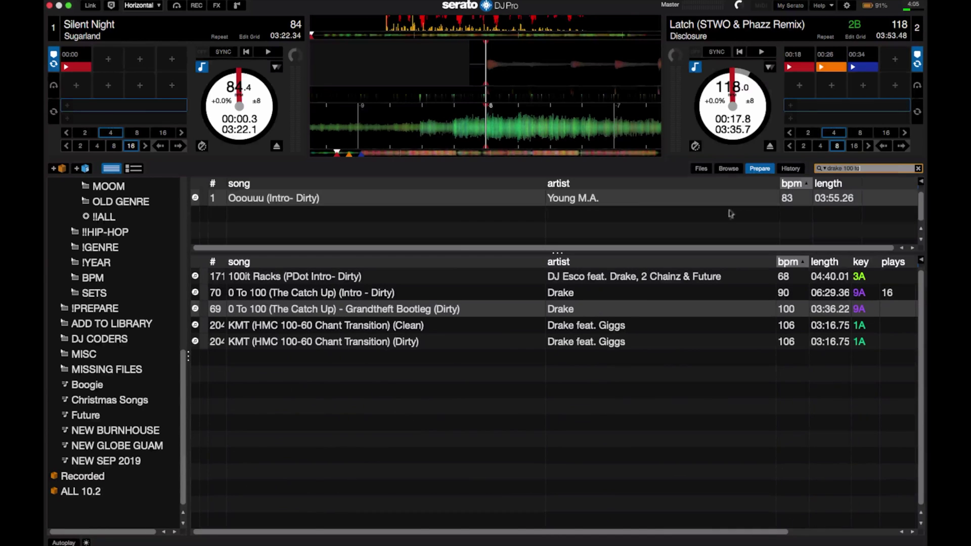
{"action": "left_click", "coordinate": [448, 291]}
{"action": "key", "text": "super+p"}
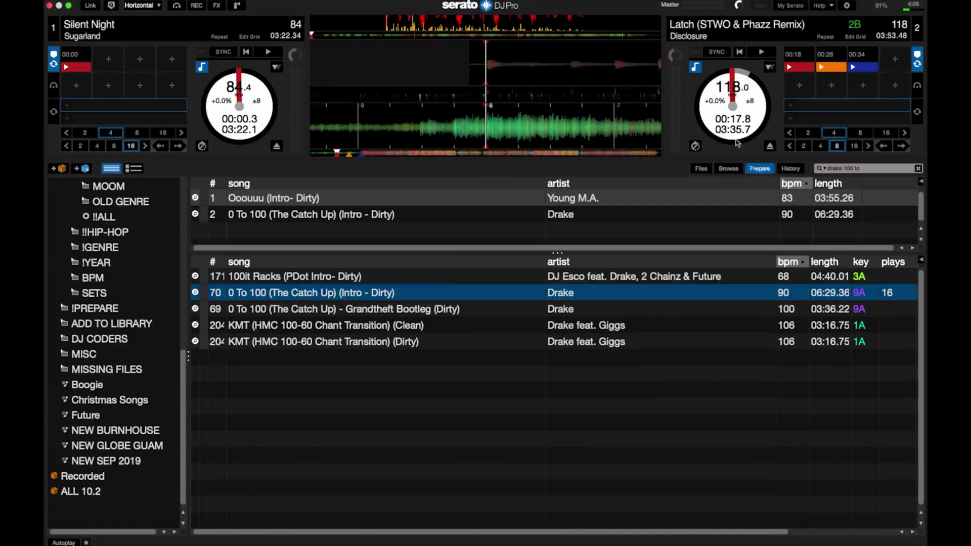
Search for "all the way" and add "All The Way Up (Dirty)" to the Prepare crate
{"action": "left_click", "coordinate": [834, 170]}
{"action": "type", "text": "all the way"}
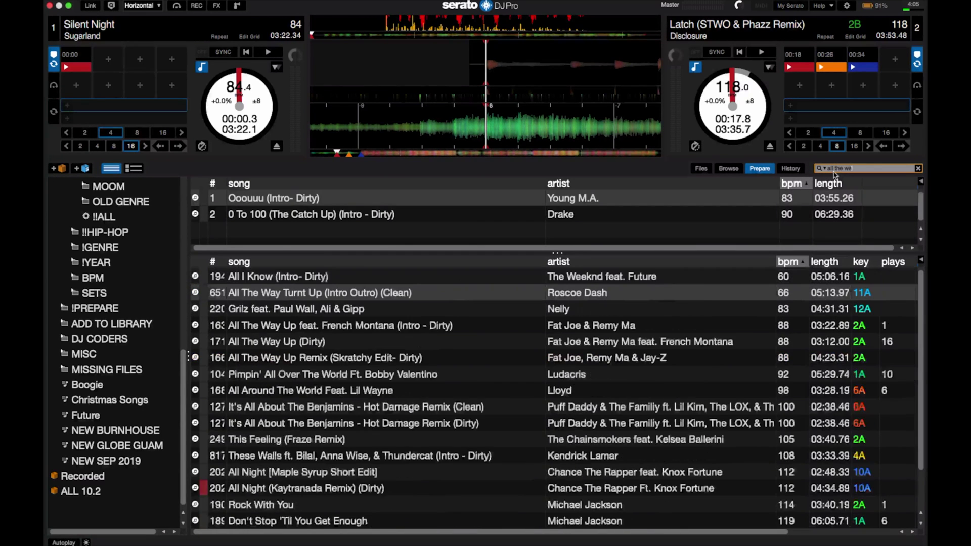
{"action": "left_click", "coordinate": [303, 324]}
{"action": "key", "text": "Up"}
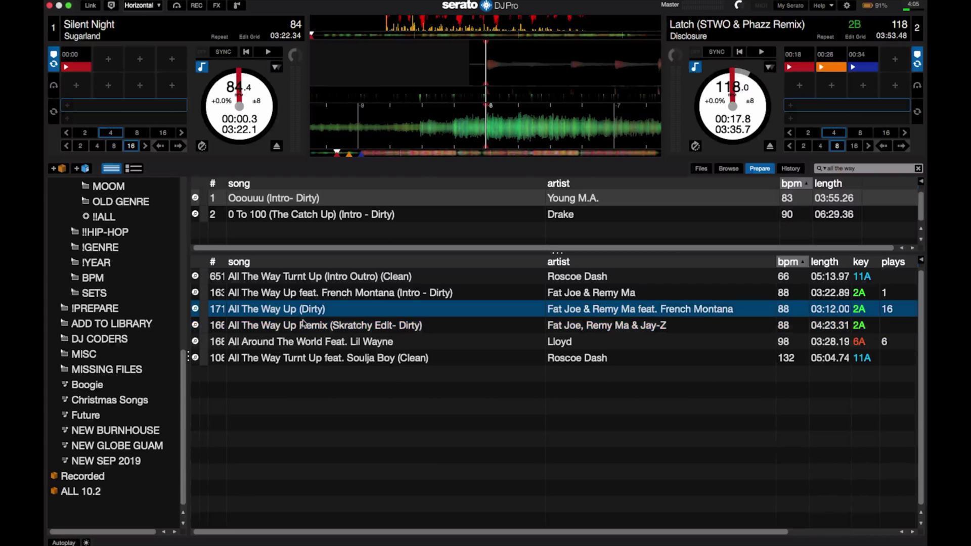
{"action": "key", "text": "super+p"}
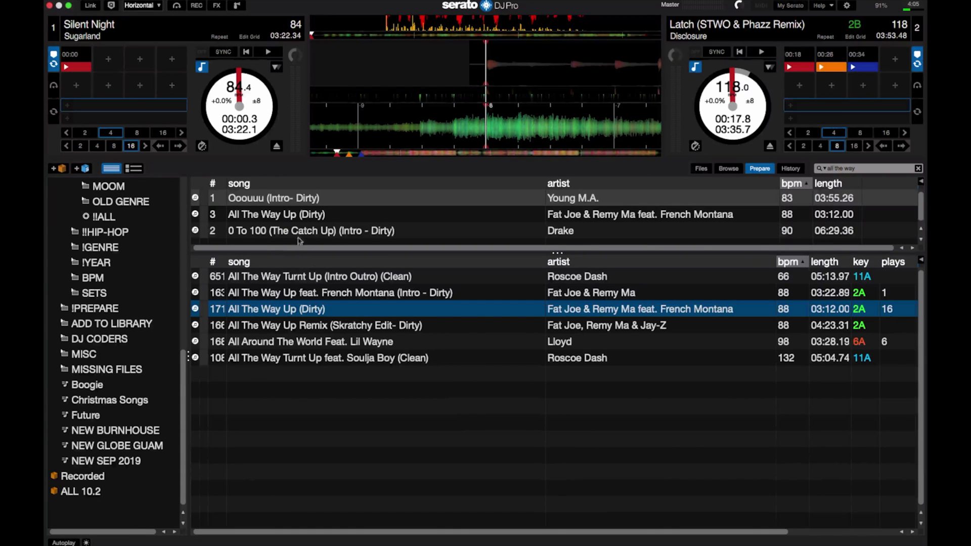
Clear the song search and select "Wesley Presley" in the !!!PARTY ALL playlist
{"action": "key", "text": "super+f"}
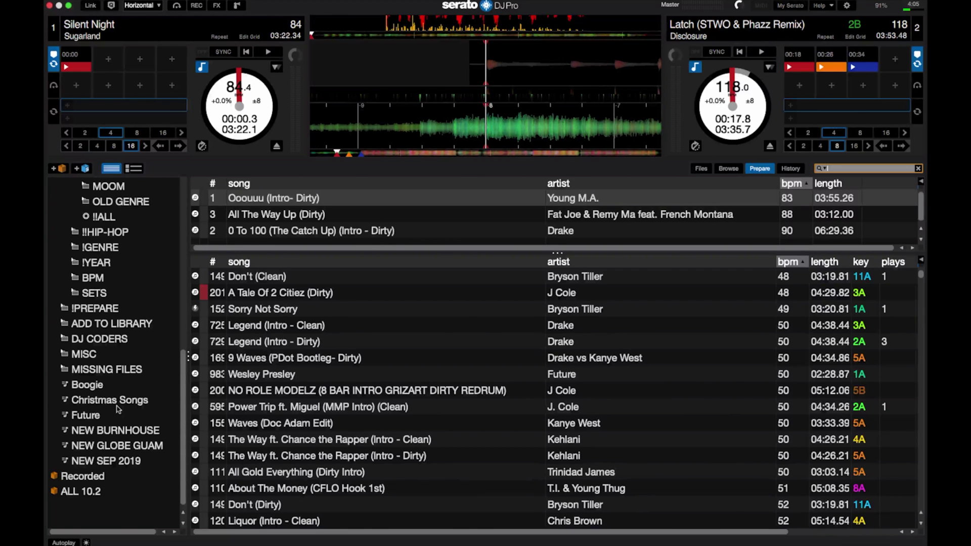
{"action": "left_click", "coordinate": [228, 374]}
{"action": "scroll", "coordinate": [364, 318], "scroll_direction": "down", "scroll_amount": 1}
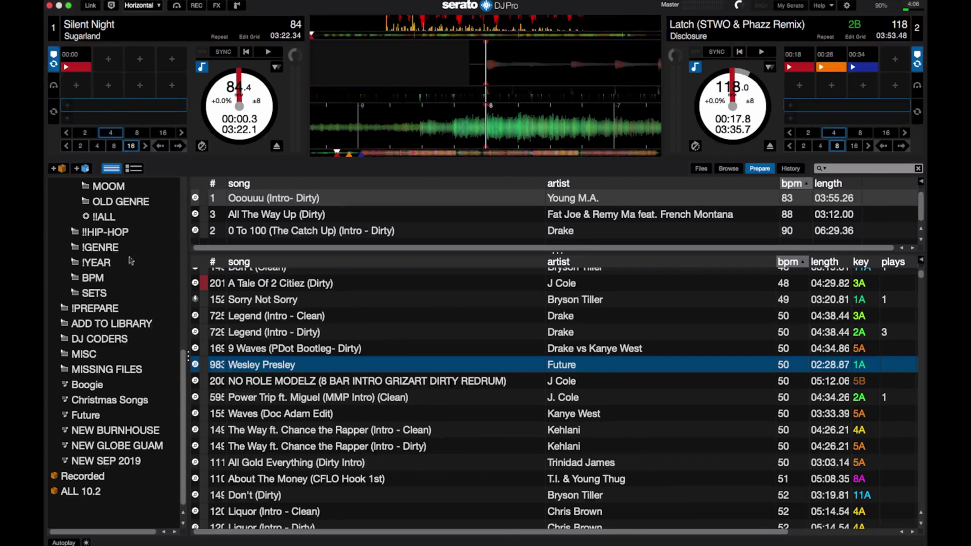
Look back through the crate list and the lowest-BPM songs in the !!!PARTY ALL playlist
{"action": "scroll", "coordinate": [91, 251], "scroll_direction": "up", "scroll_amount": 5}
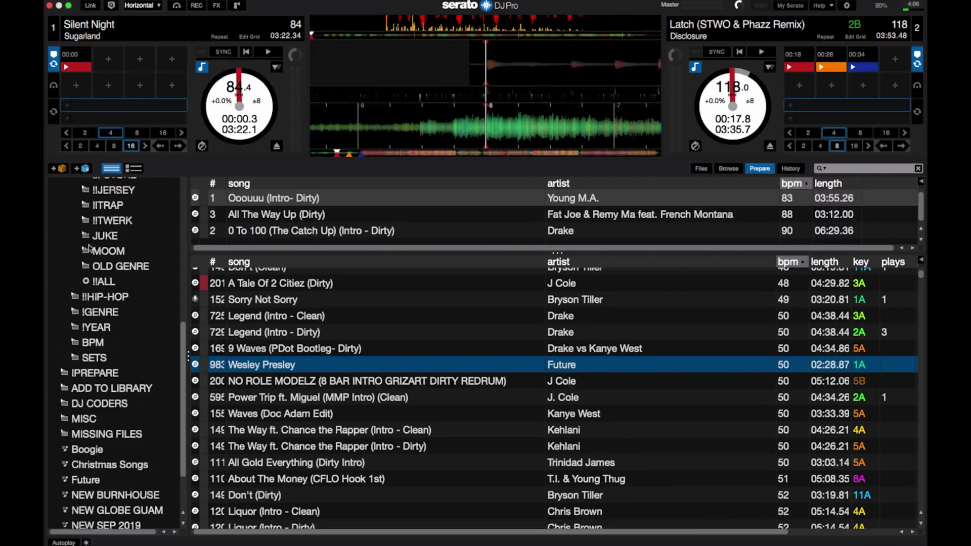
{"action": "scroll", "coordinate": [88, 248], "scroll_direction": "up", "scroll_amount": 4}
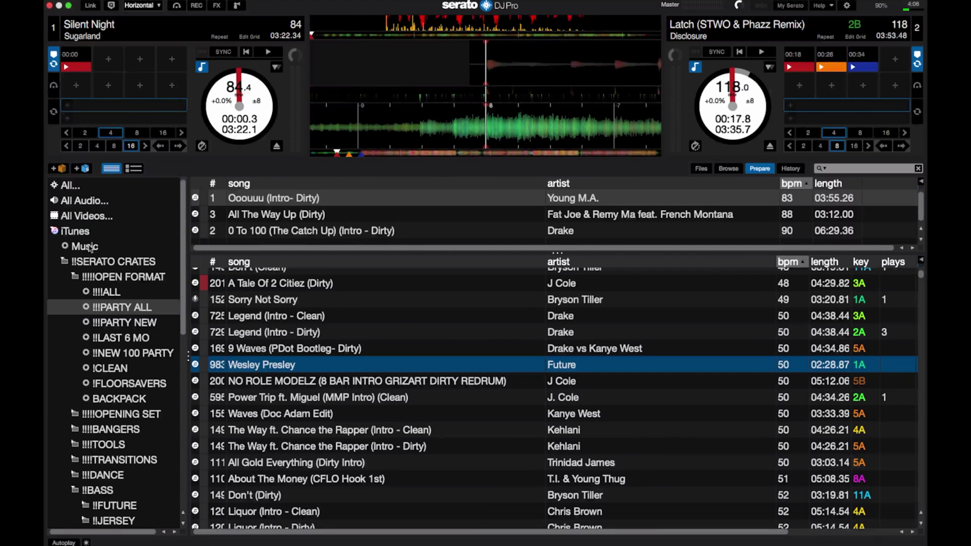
{"action": "scroll", "coordinate": [101, 261], "scroll_direction": "down", "scroll_amount": 3}
{"action": "scroll", "coordinate": [114, 270], "scroll_direction": "up", "scroll_amount": 3}
{"action": "scroll", "coordinate": [355, 315], "scroll_direction": "down", "scroll_amount": 10}
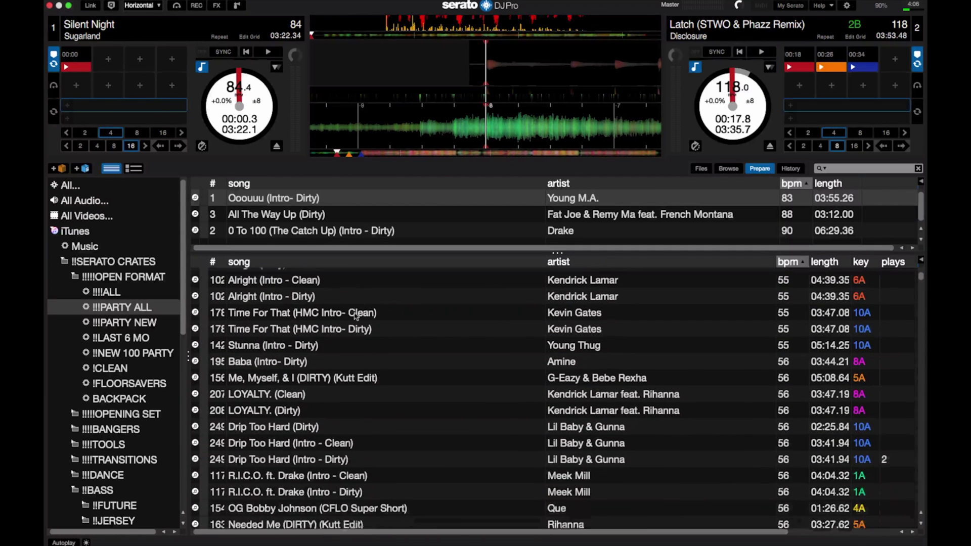
{"action": "scroll", "coordinate": [365, 311], "scroll_direction": "up", "scroll_amount": 6}
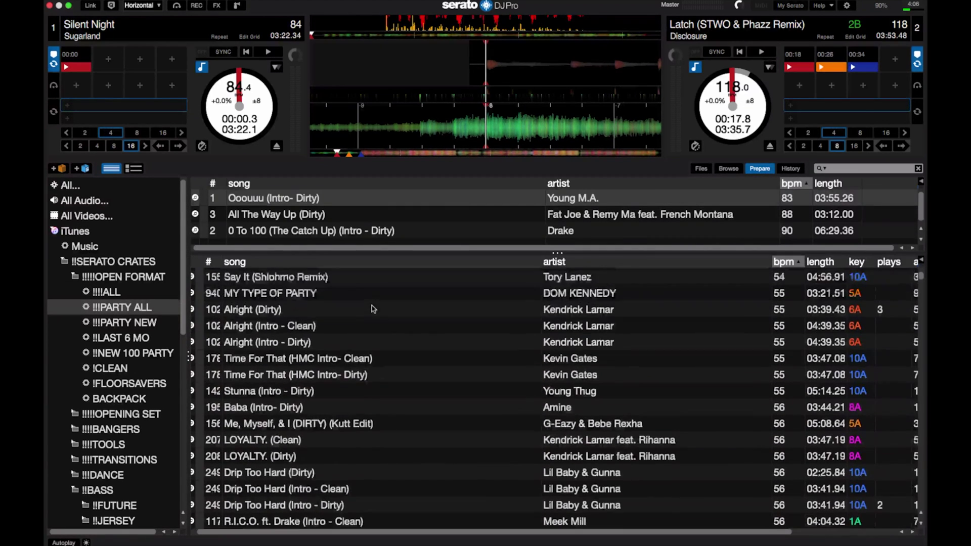
{"action": "scroll", "coordinate": [373, 308], "scroll_direction": "up", "scroll_amount": 6}
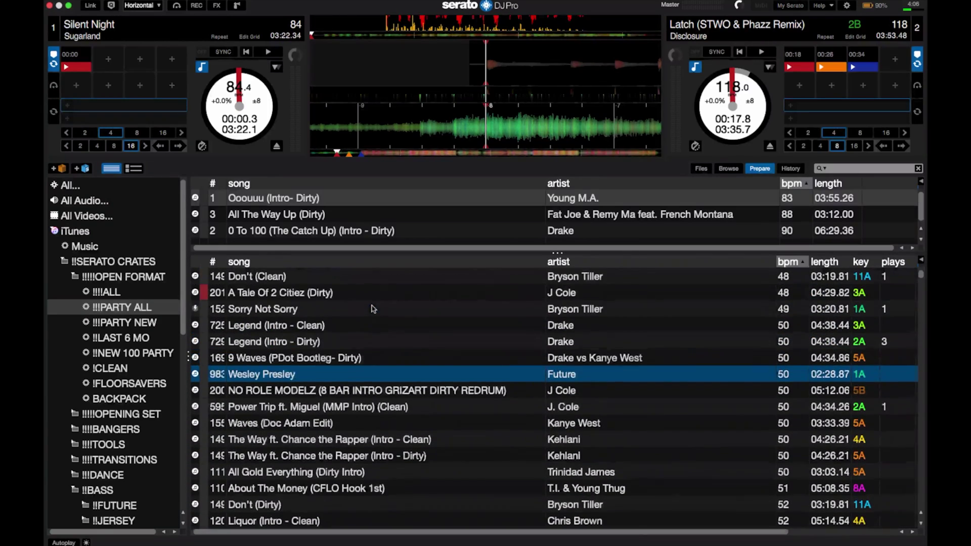